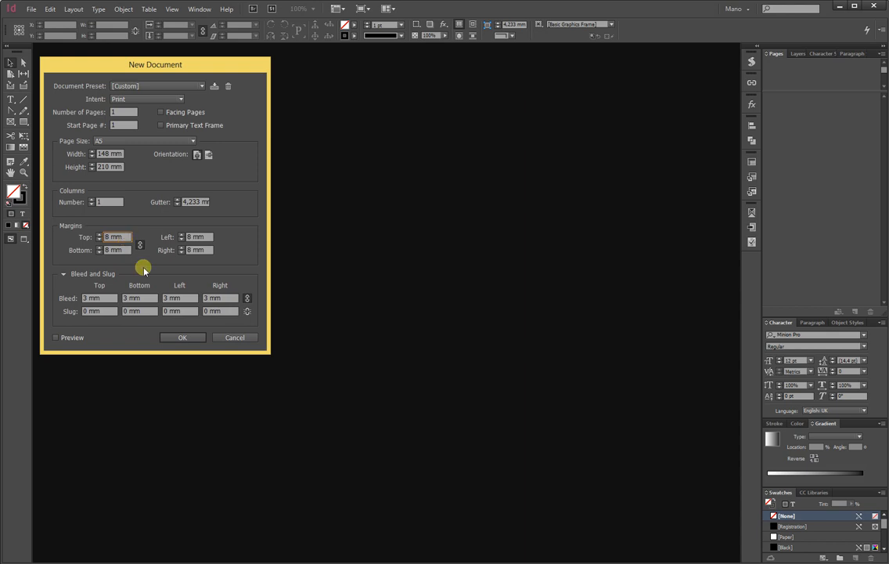
# Step: Create the one-page, non-facing A5 print document with 8 mm margins and 3 mm bleed, and add two more pages
pyautogui.click(177, 340)
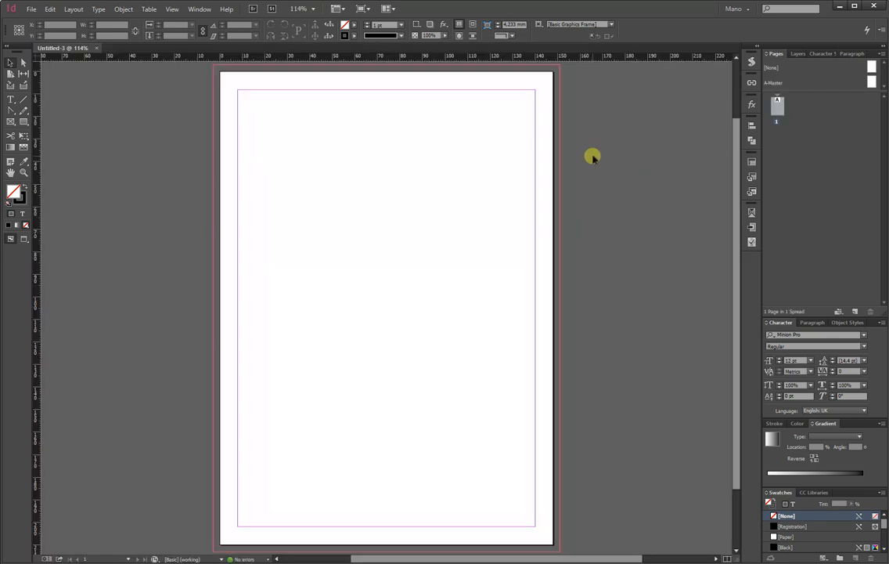
pyautogui.click(855, 313)
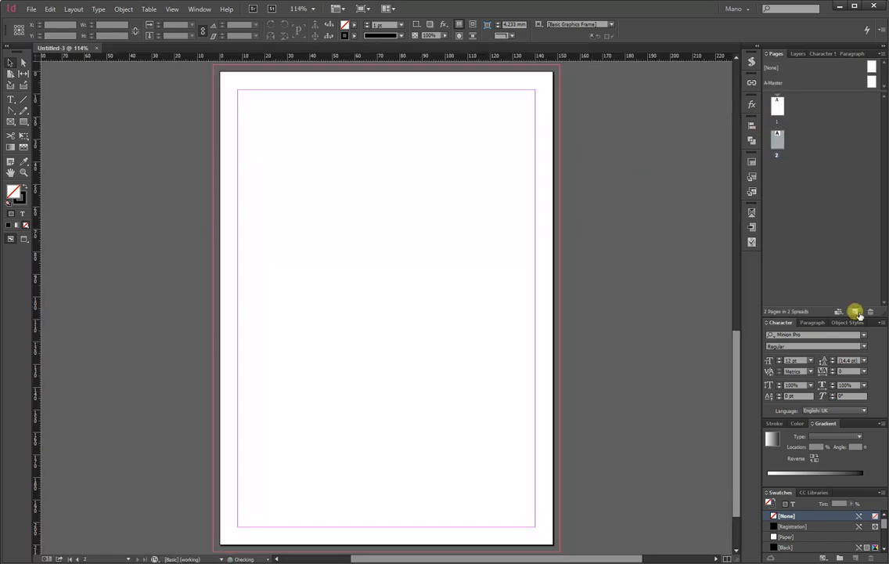
pyautogui.click(855, 313)
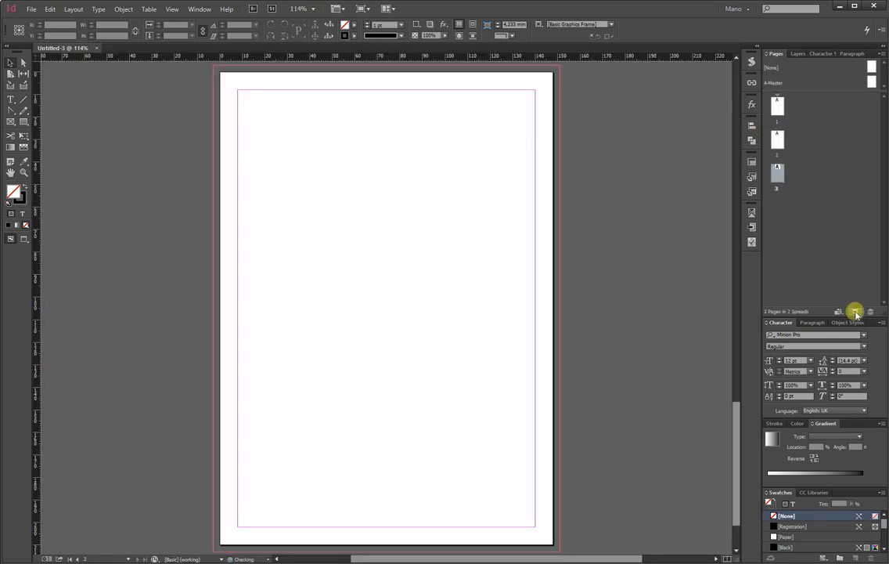
# Step: Disallow document pages to shuffle and arrange all three pages side by side in one spread
pyautogui.moveTo(777, 143); pyautogui.dragTo(783, 128)
pyautogui.rightClick(779, 140)
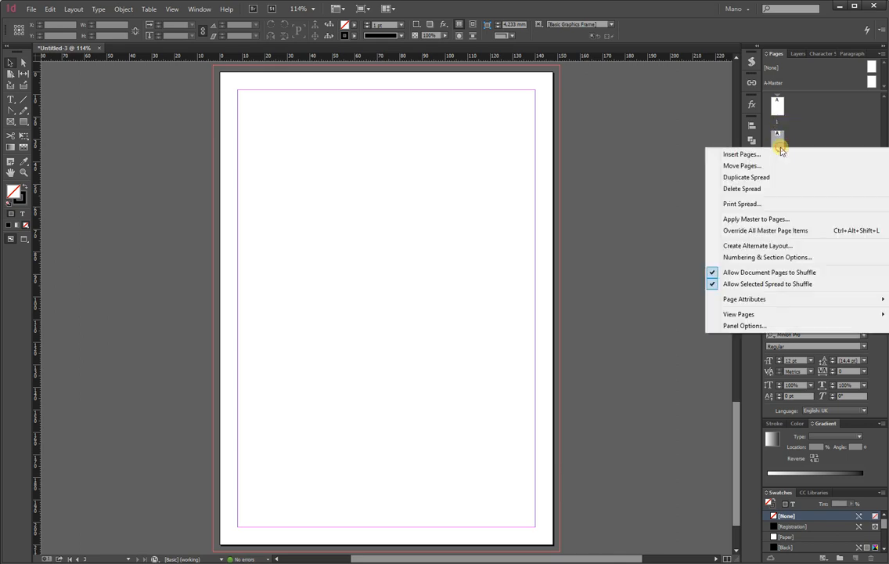
pyautogui.click(739, 271)
pyautogui.moveTo(774, 139); pyautogui.dragTo(786, 104)
pyautogui.moveTo(777, 153); pyautogui.dragTo(794, 115)
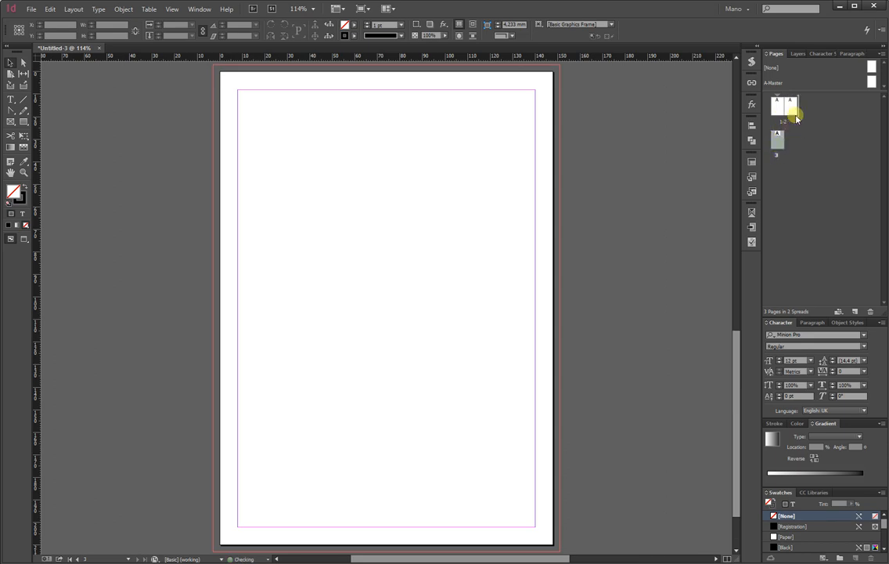
pyautogui.doubleClick(790, 121)
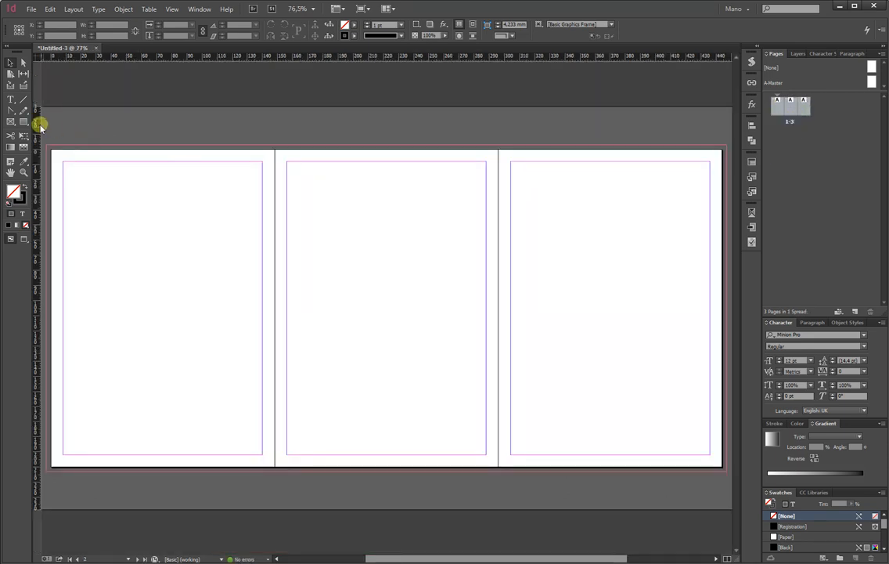
# Step: Set the middle page's width to 20 mm with the Page tool to form the book spine
pyautogui.click(11, 74)
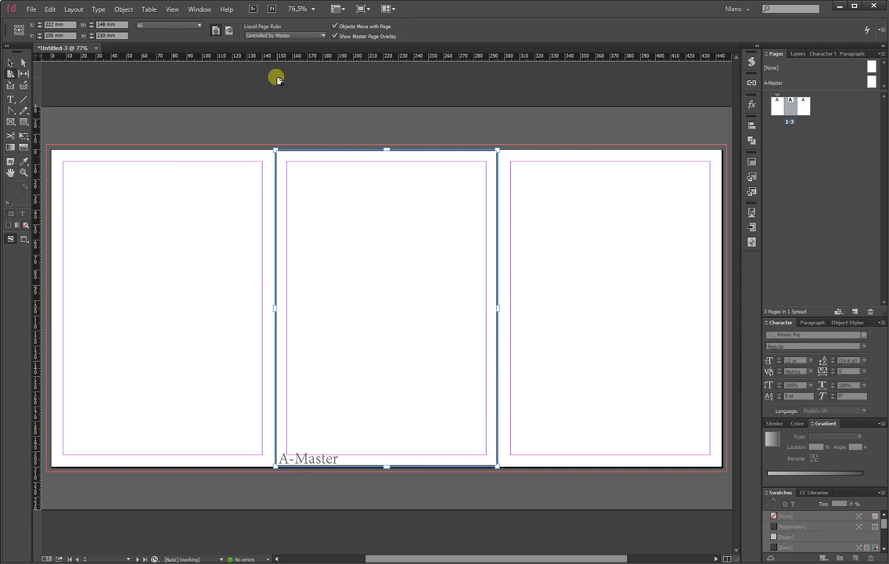
pyautogui.click(100, 25)
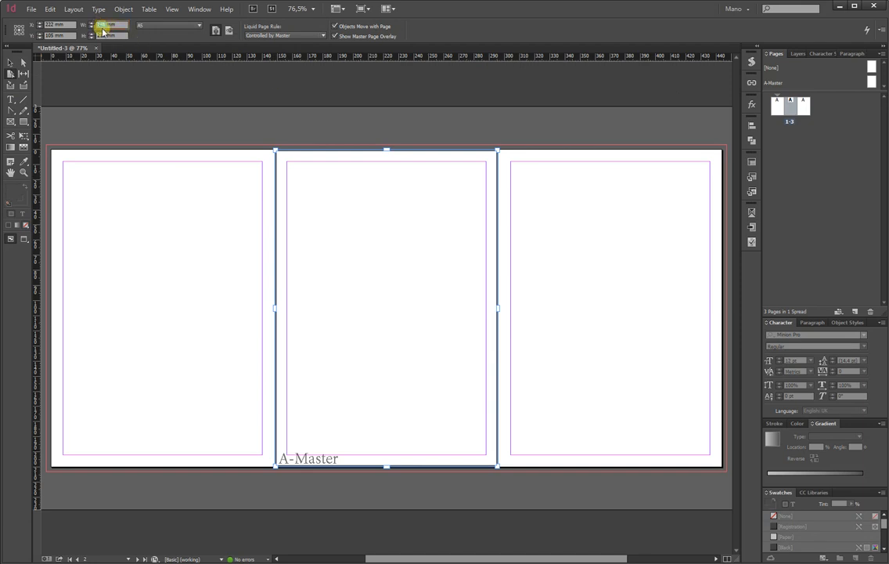
pyautogui.write('20')
pyautogui.press('Return')
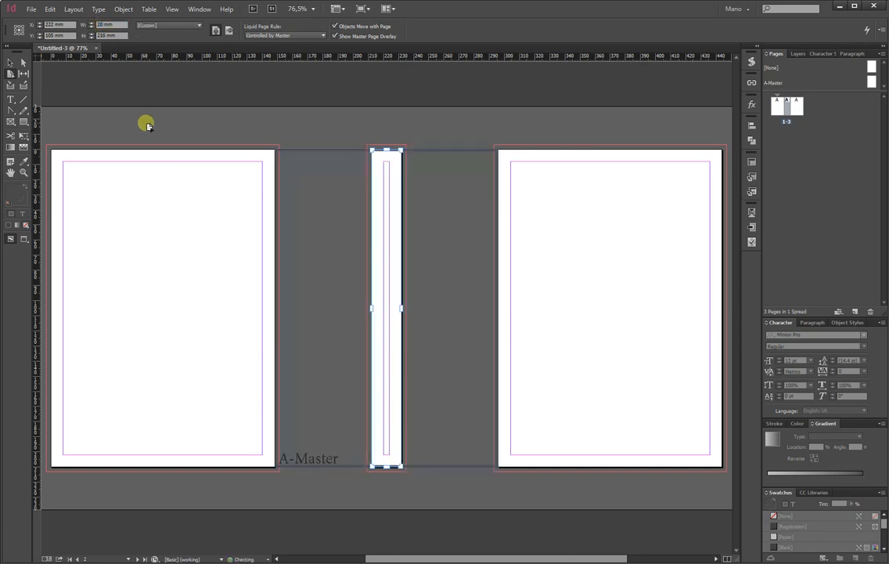
# Step: Move the pages together so the front and back covers sit flush against the narrow spine page
pyautogui.moveTo(396, 222); pyautogui.dragTo(300, 221)
pyautogui.moveTo(510, 234); pyautogui.dragTo(328, 236)
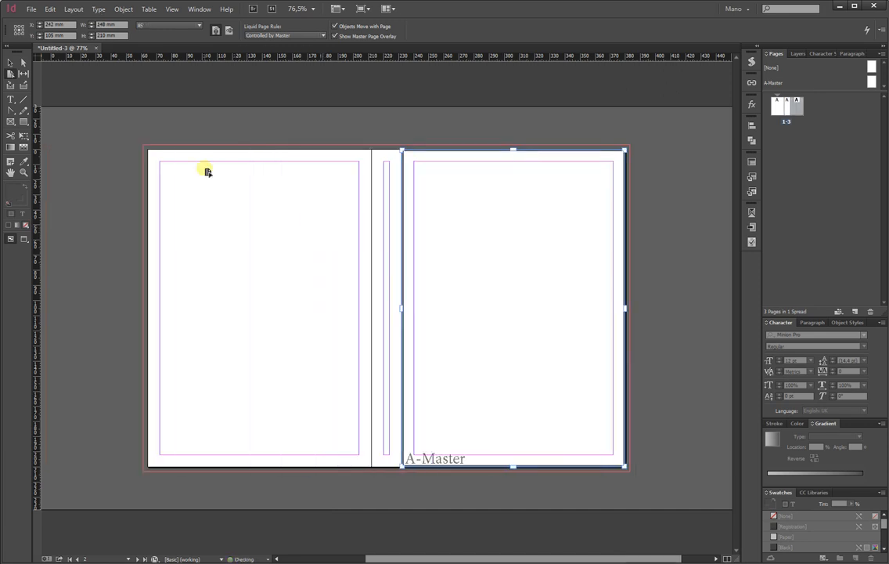
pyautogui.click(10, 62)
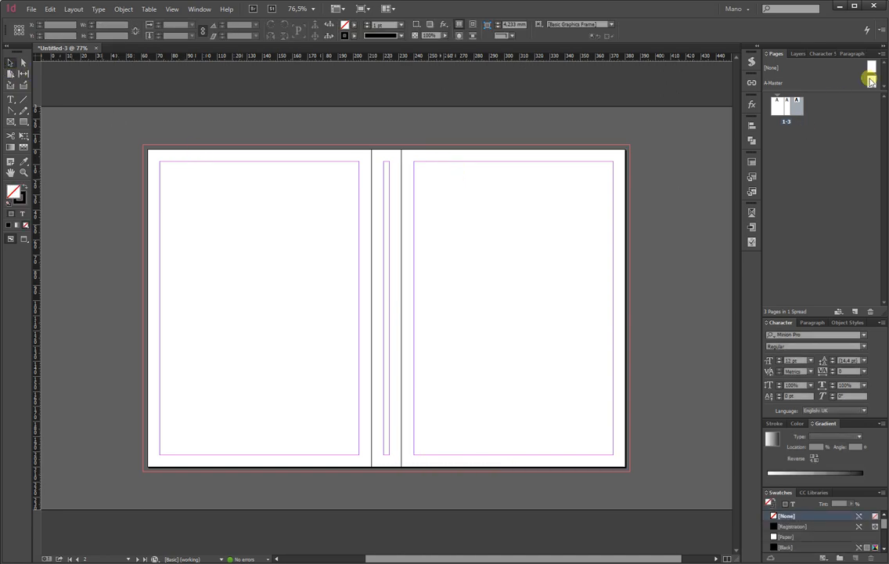
# Step: Increase the left margin of A-Master by 9 mm to 17 mm
pyautogui.doubleClick(872, 81)
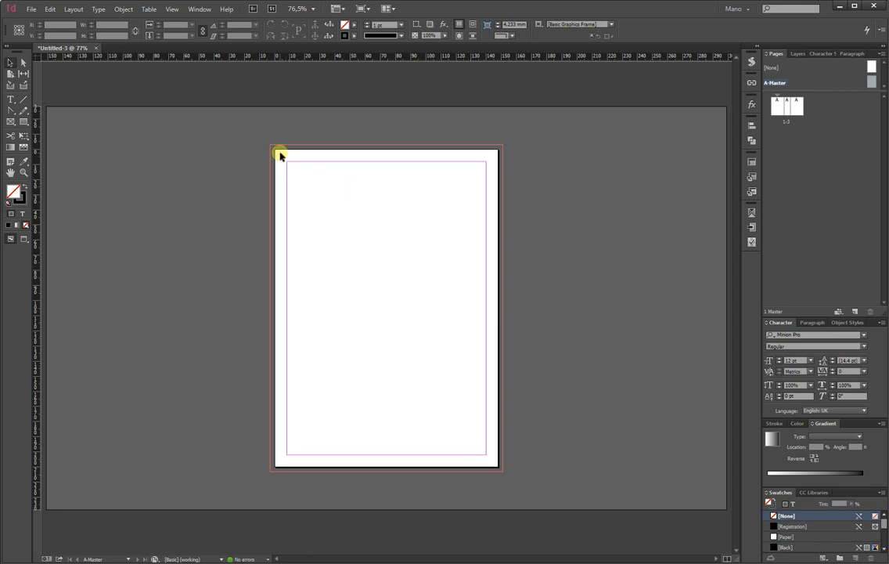
pyautogui.click(74, 9)
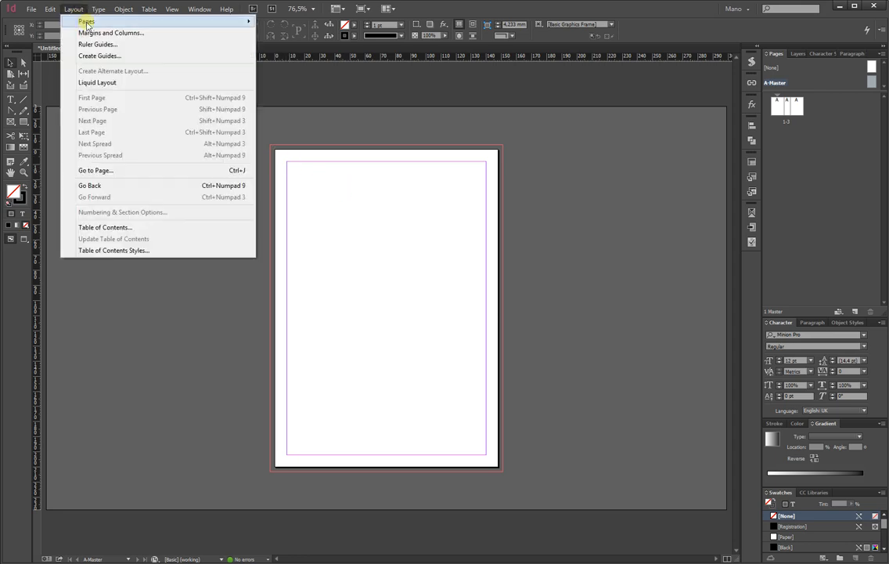
pyautogui.click(95, 33)
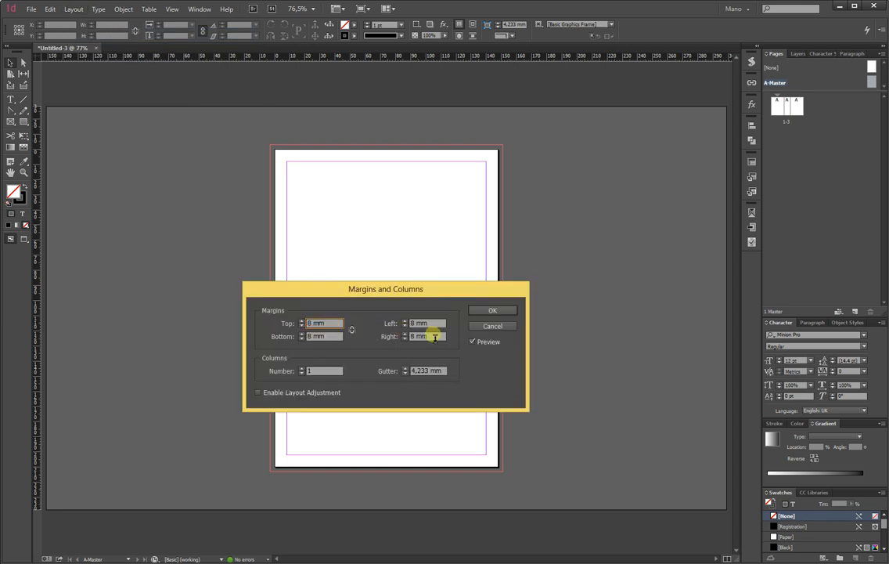
pyautogui.click(430, 324)
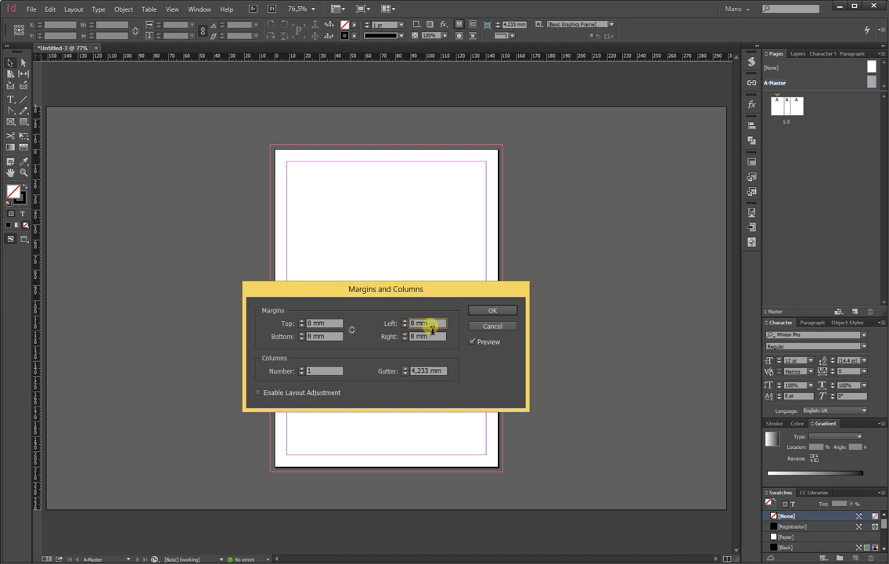
pyautogui.write('+9')
pyautogui.press('Return')
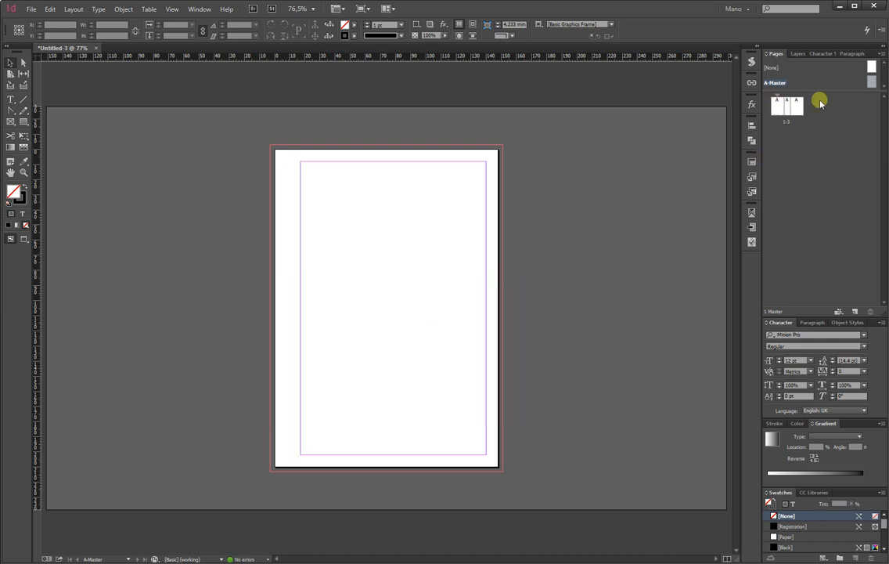
# Step: Duplicate A-Master and set the copy's left margin to 8 mm and its right margin to 17 mm
pyautogui.rightClick(872, 80)
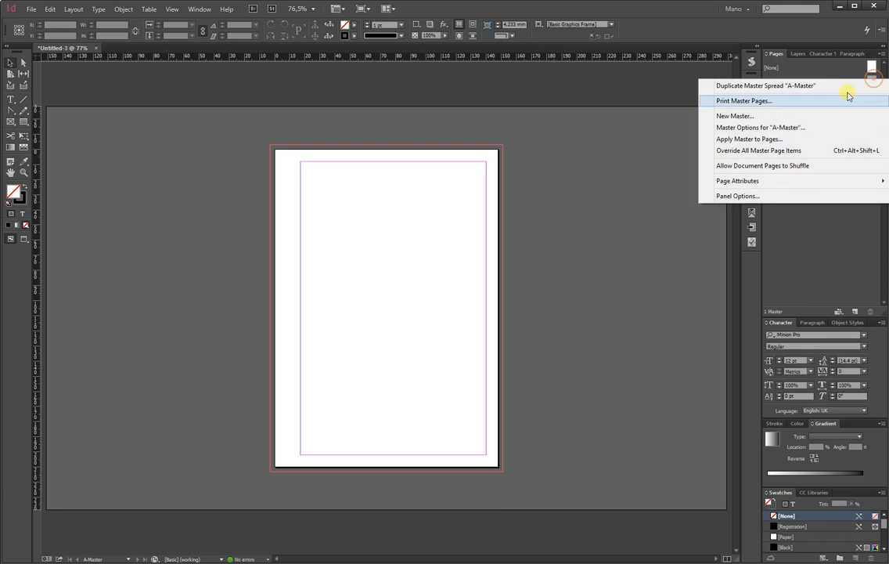
pyautogui.click(789, 87)
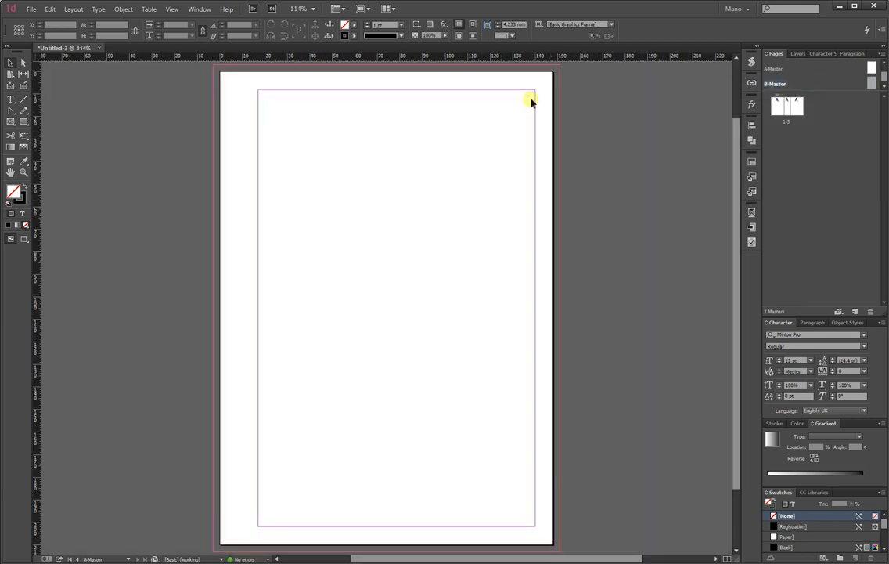
pyautogui.click(75, 8)
pyautogui.click(81, 30)
pyautogui.click(423, 324)
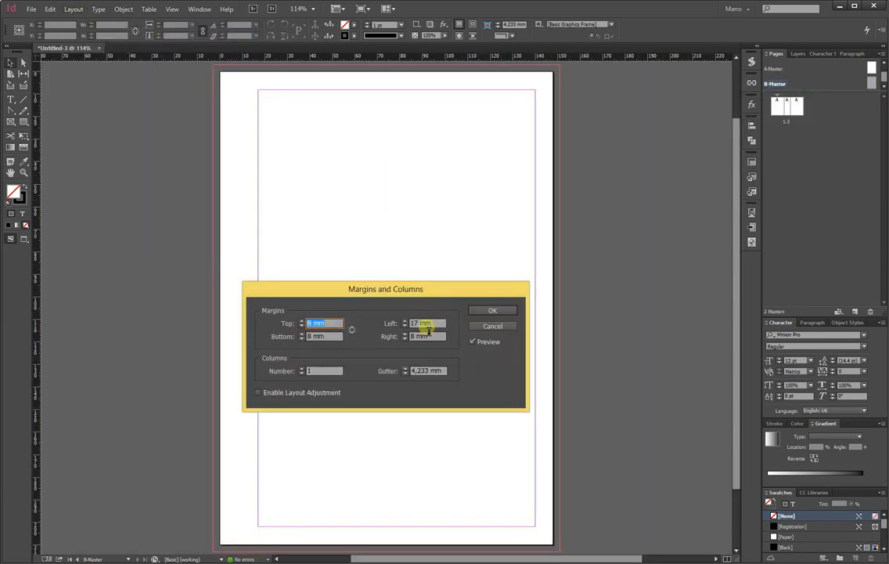
pyautogui.write('8')
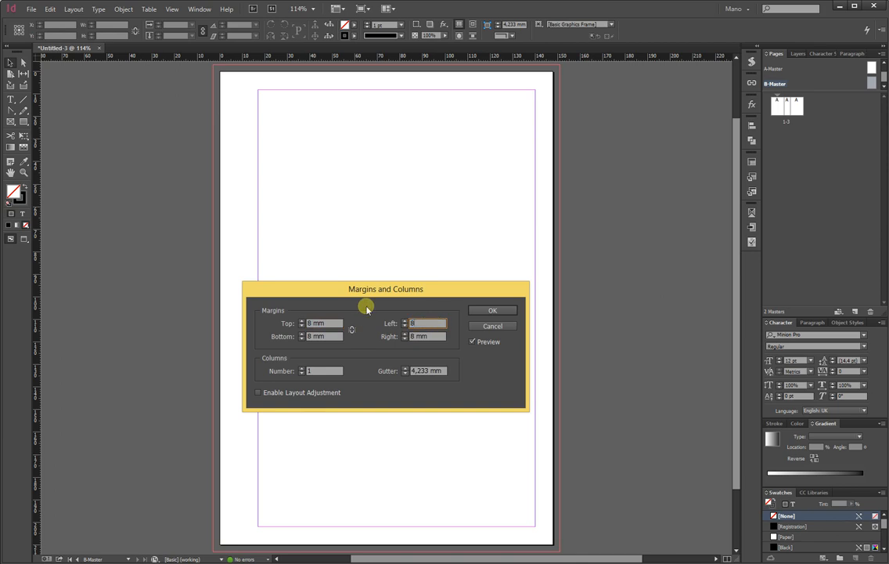
pyautogui.click(423, 336)
pyautogui.write('+9')
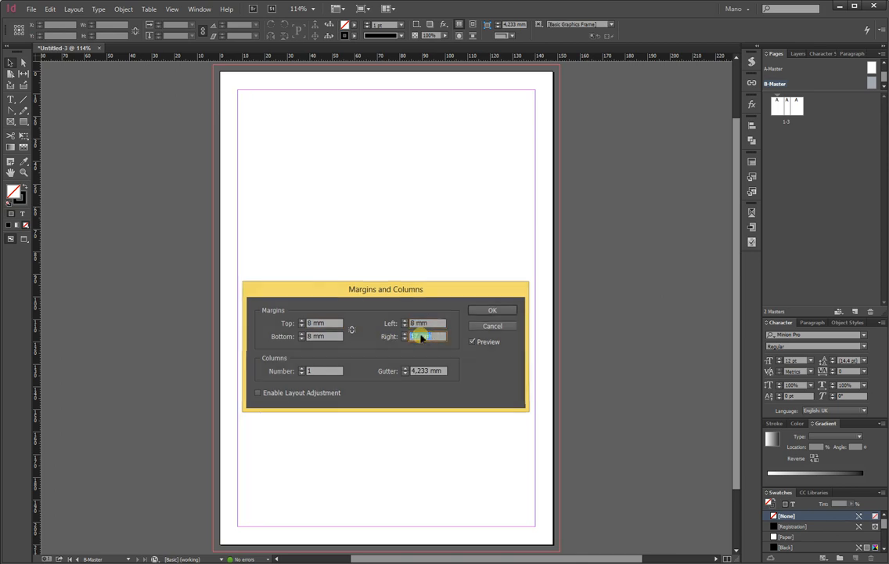
pyautogui.press('Return')
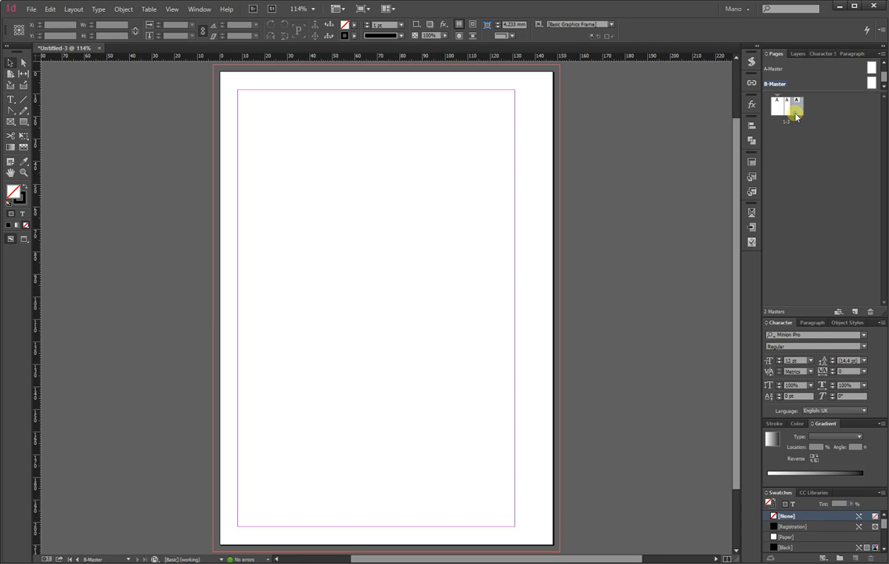
# Step: Apply B-Master to the first page of the spread, the back cover
pyautogui.doubleClick(793, 108)
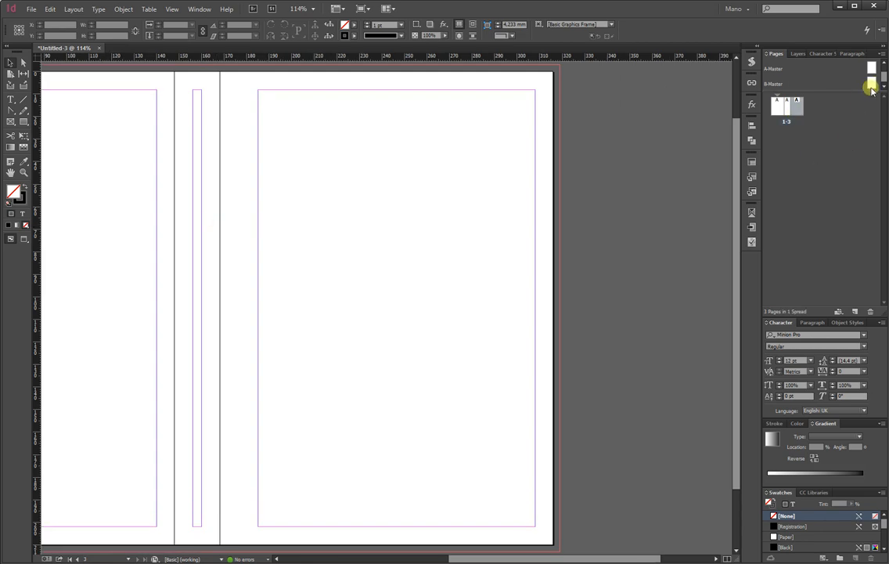
pyautogui.moveTo(871, 84); pyautogui.dragTo(771, 107)
pyautogui.hotkey('ctrl', '1')
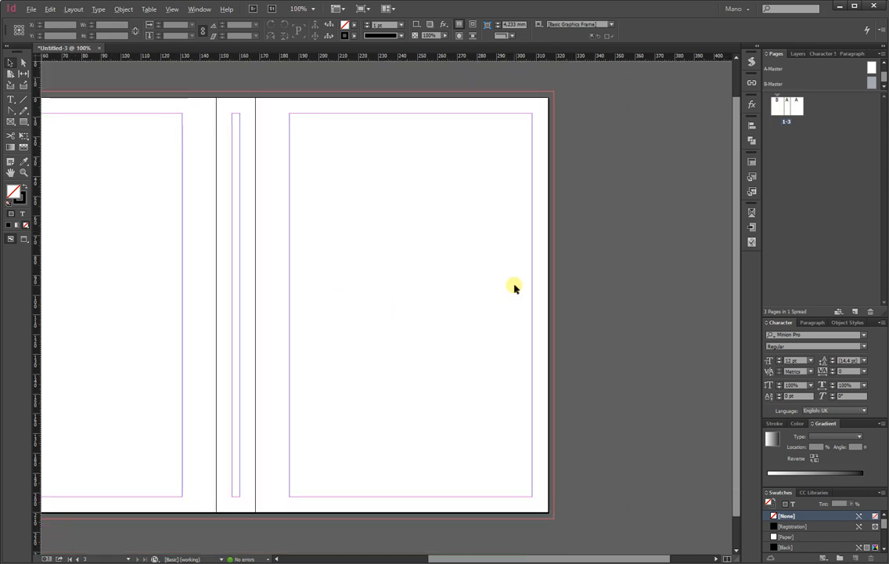
pyautogui.hotkey('ctrl', '-')
pyautogui.moveTo(513, 558); pyautogui.dragTo(472, 526)
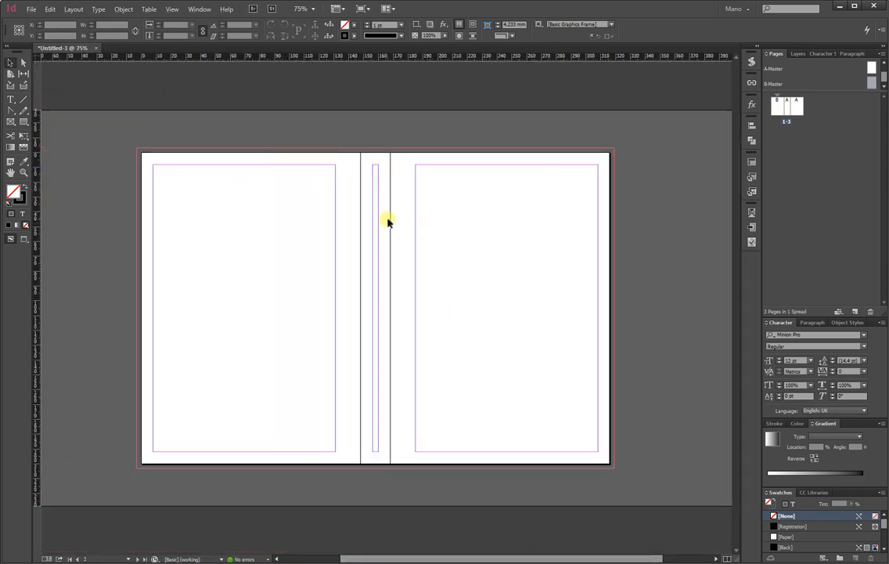
# Step: Set the spine page's left and right margins to 0 mm
pyautogui.click(9, 75)
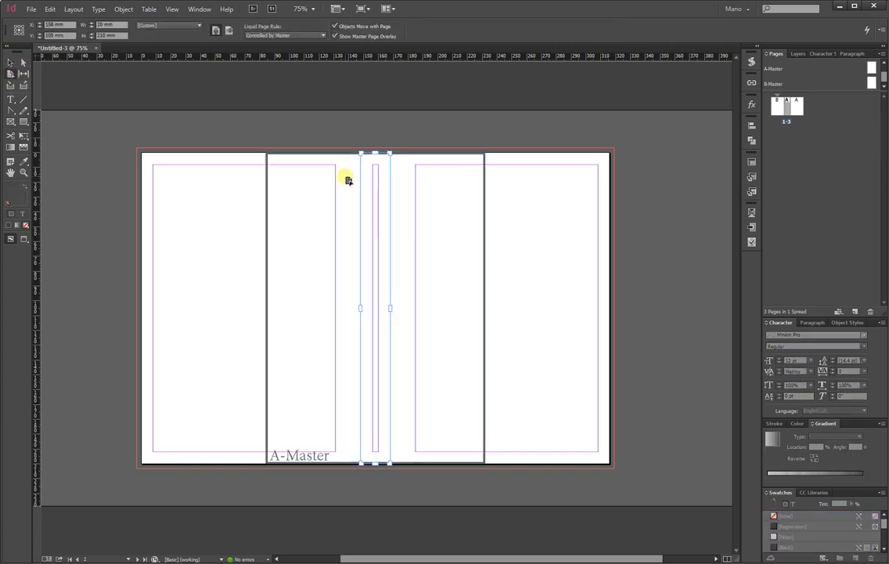
pyautogui.click(74, 9)
pyautogui.click(96, 33)
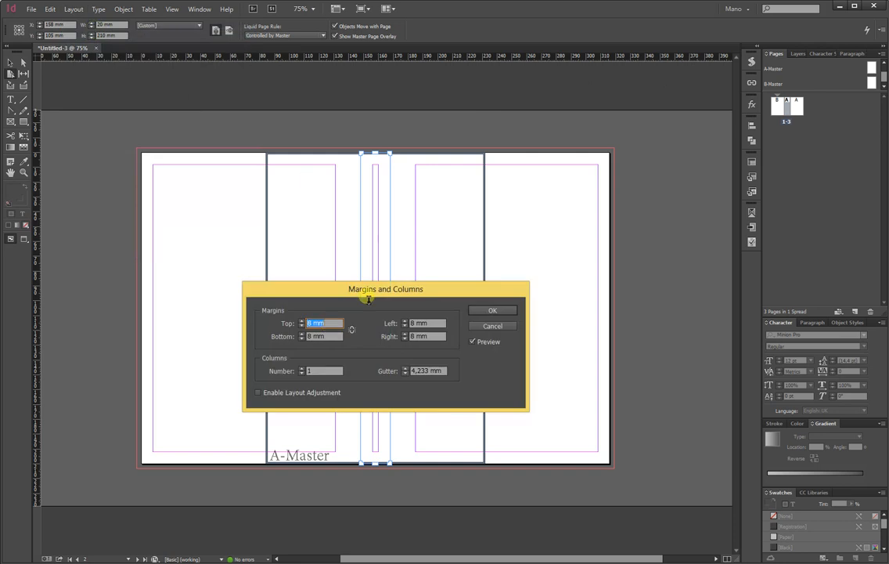
pyautogui.click(405, 326)
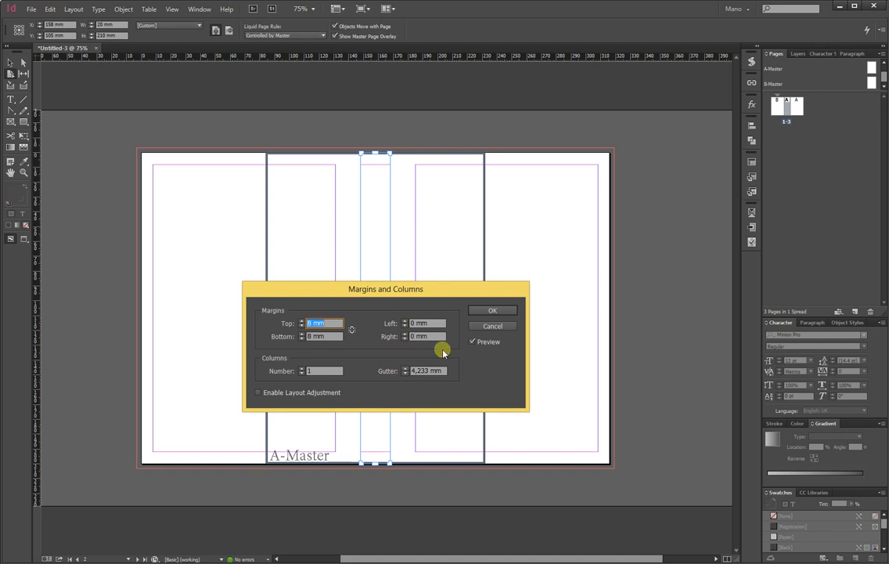
pyautogui.click(492, 310)
pyautogui.click(11, 63)
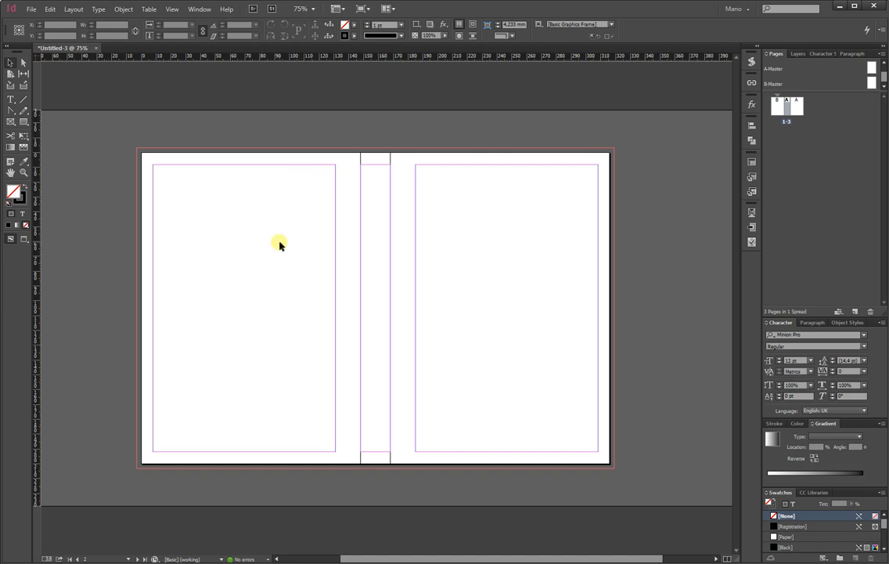
# Step: Add a text frame about 123 × 98 mm on the front cover reading "My best book" and change "book" to uppercase
pyautogui.click(11, 98)
pyautogui.moveTo(416, 199); pyautogui.dragTo(598, 343)
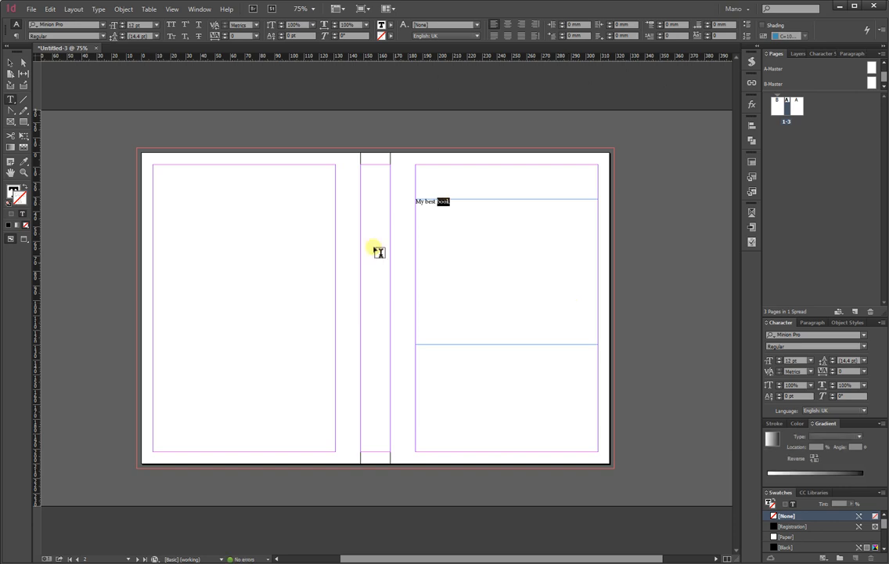
pyautogui.click(99, 10)
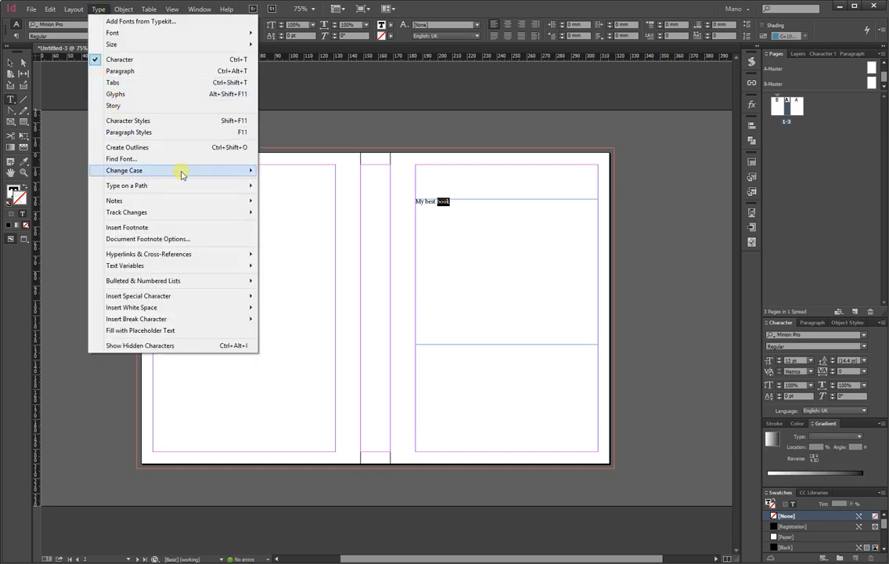
pyautogui.click(181, 170)
pyautogui.click(289, 171)
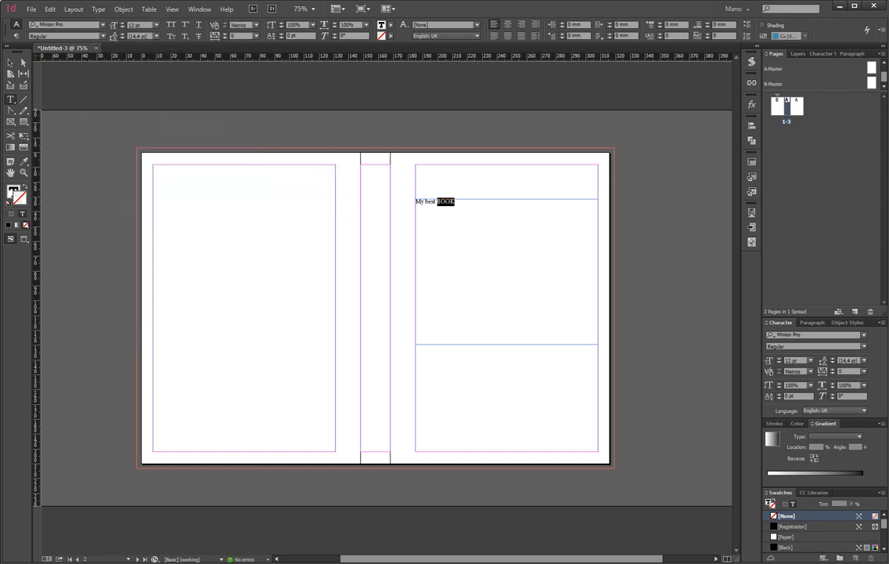
# Step: Duplicate the title text frame down toward the spine and rotate the copy 90° counterclockwise
pyautogui.click(9, 62)
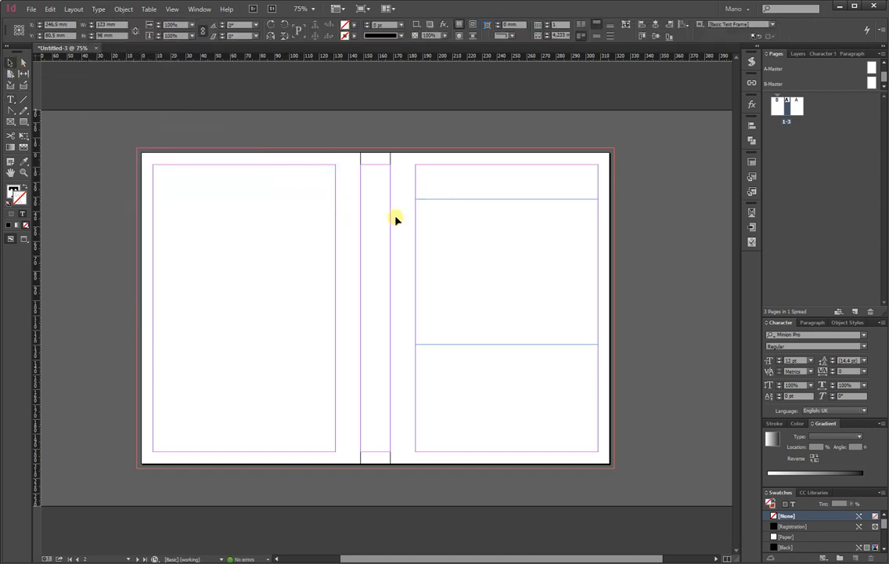
pyautogui.moveTo(447, 210); pyautogui.dragTo(395, 298)
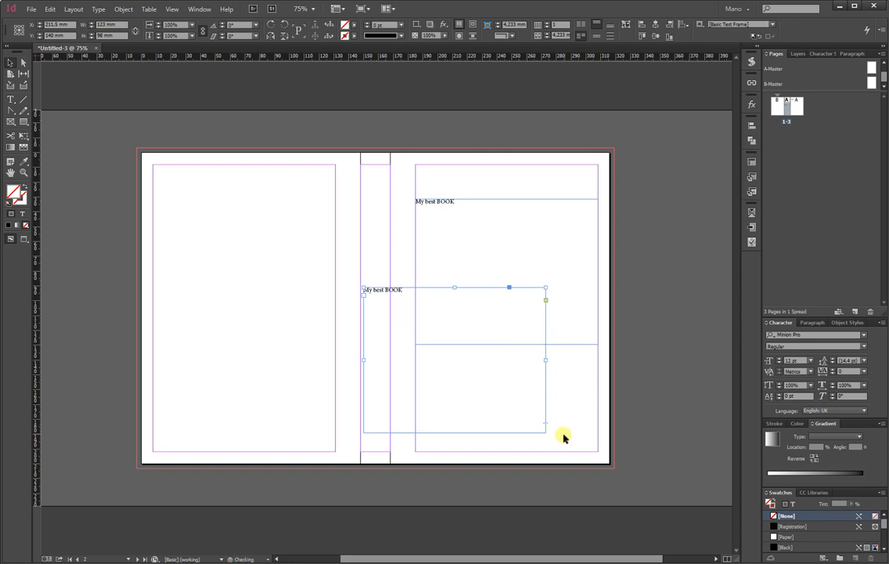
pyautogui.moveTo(549, 436); pyautogui.dragTo(490, 268)
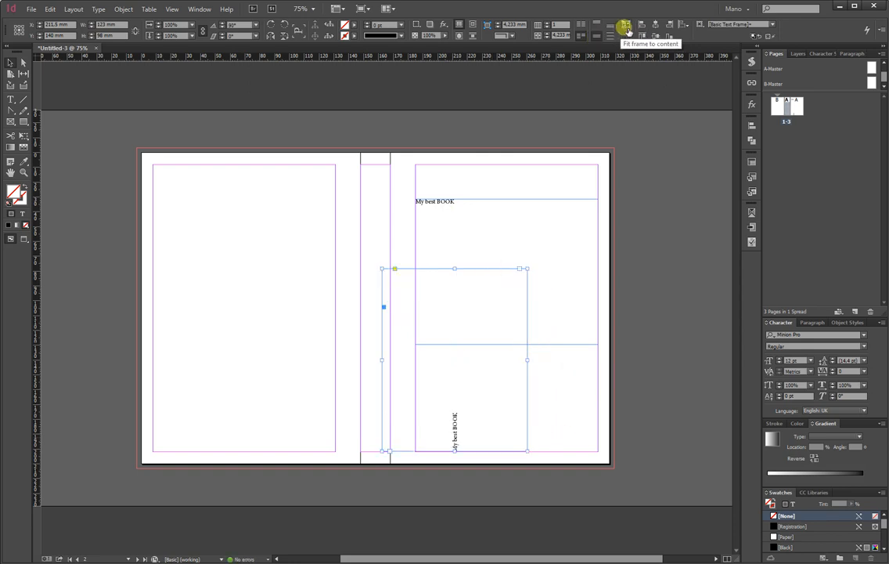
# Step: Fit the rotated title frame to its content, enlarge it to about 130.5 × 21 mm and place it over the spine
pyautogui.click(612, 25)
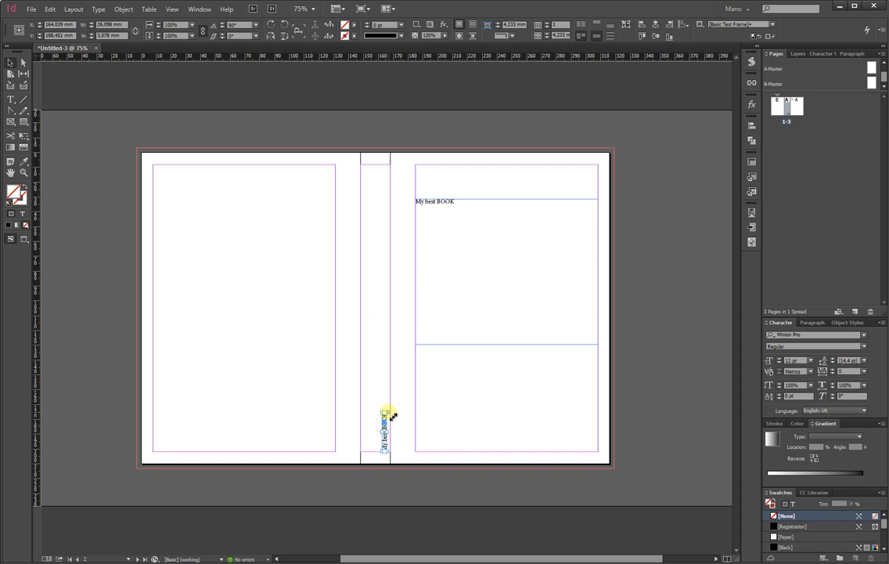
pyautogui.moveTo(390, 415); pyautogui.dragTo(413, 257)
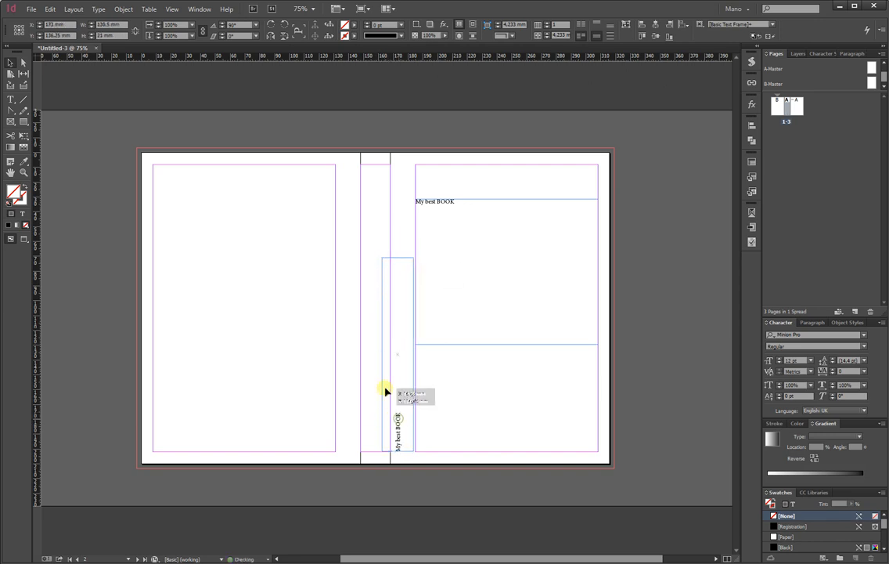
pyautogui.moveTo(385, 392); pyautogui.dragTo(377, 369)
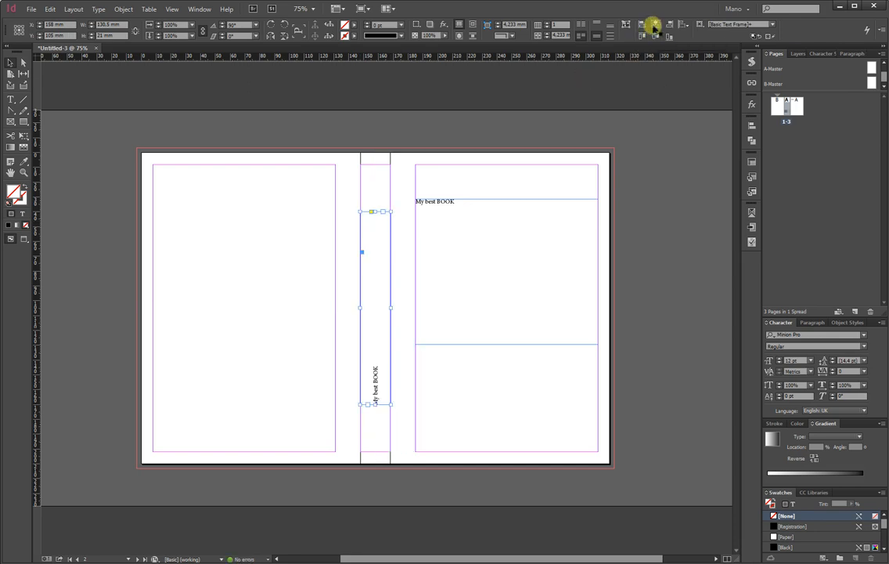
# Step: Center-align the spine title's text and set it to 30 pt bold
pyautogui.click(813, 323)
pyautogui.click(778, 344)
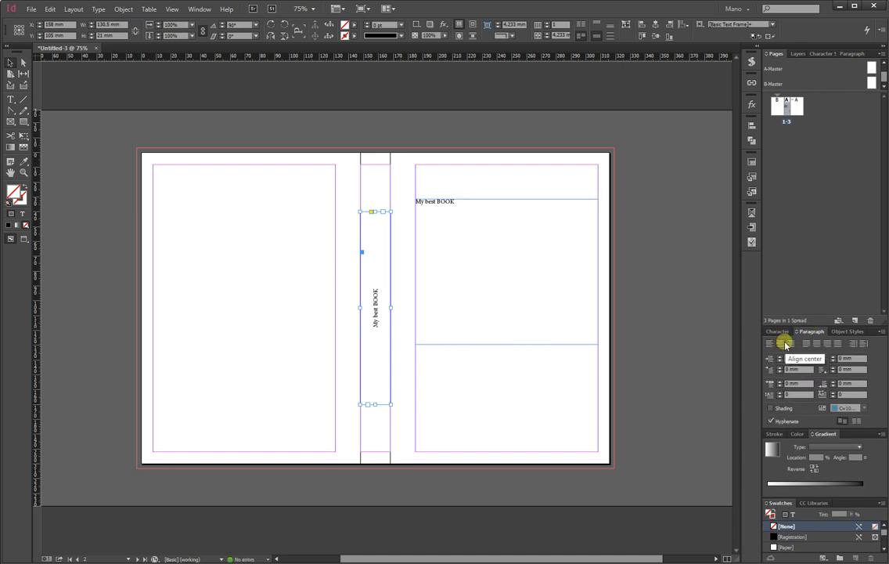
pyautogui.click(778, 333)
pyautogui.click(779, 370)
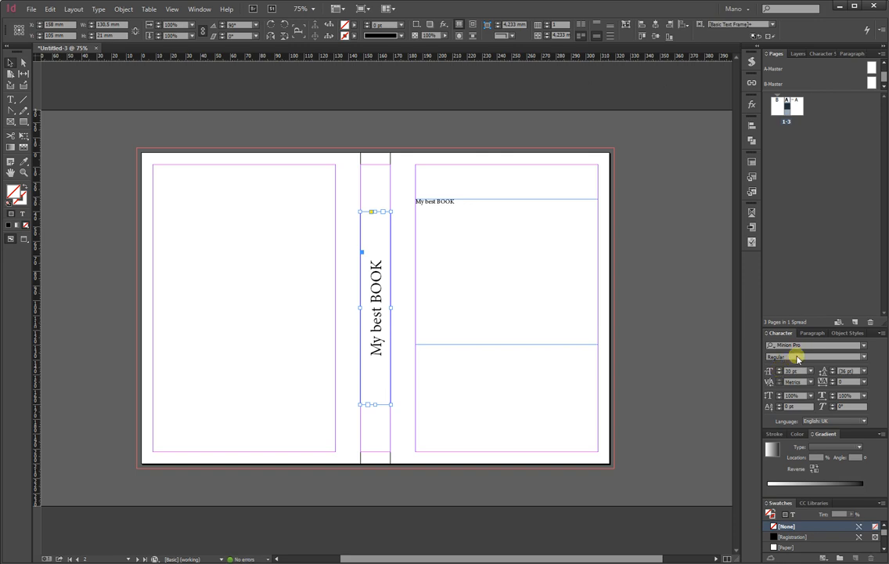
# Step: Make the front cover title bold and enlarge its font size to 70 pt
pyautogui.click(528, 240)
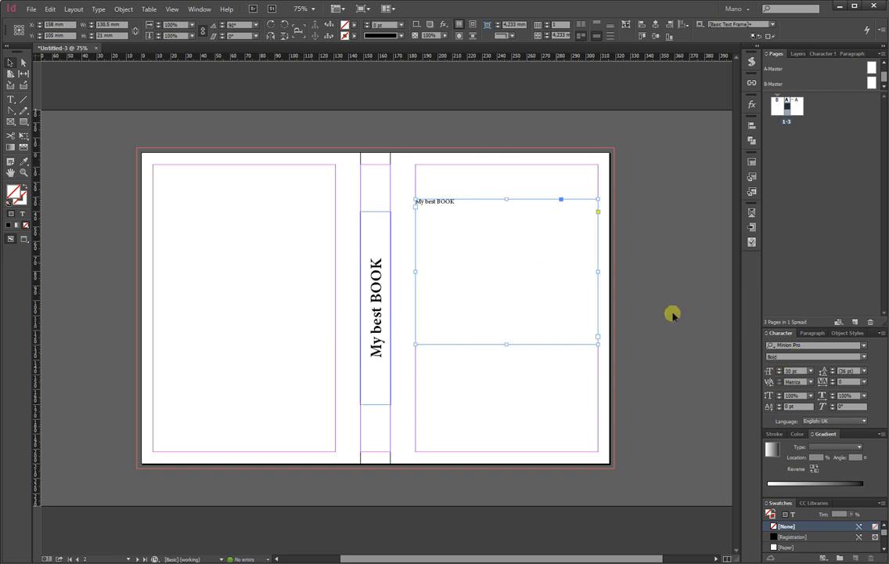
pyautogui.hotkey('ctrl', 'shift', 'b')
pyautogui.keyDown('shift'); pyautogui.click(780, 370); pyautogui.keyUp('shift')
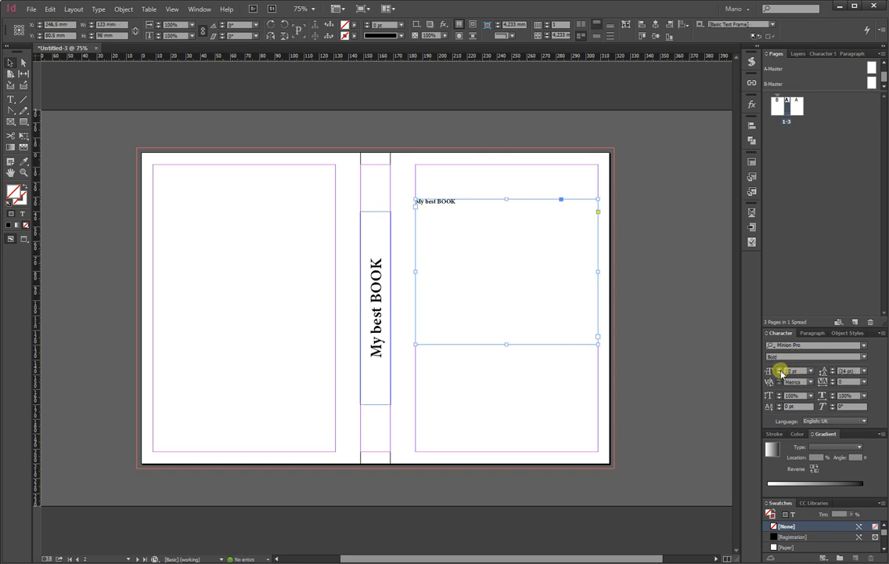
pyautogui.keyDown('shift'); pyautogui.click(780, 370); pyautogui.keyUp('shift')
pyautogui.keyDown('shift'); pyautogui.click(780, 370); pyautogui.keyUp('shift')
pyautogui.keyDown('shift'); pyautogui.click(780, 370); pyautogui.keyUp('shift')
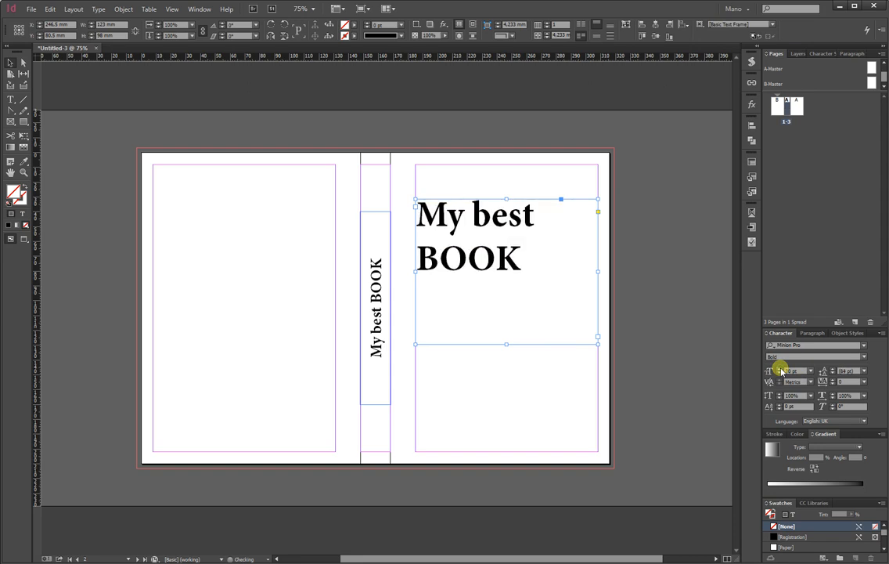
# Step: Center-align the front cover title and move its frame straight down to Y 100 mm
pyautogui.click(810, 332)
pyautogui.click(781, 354)
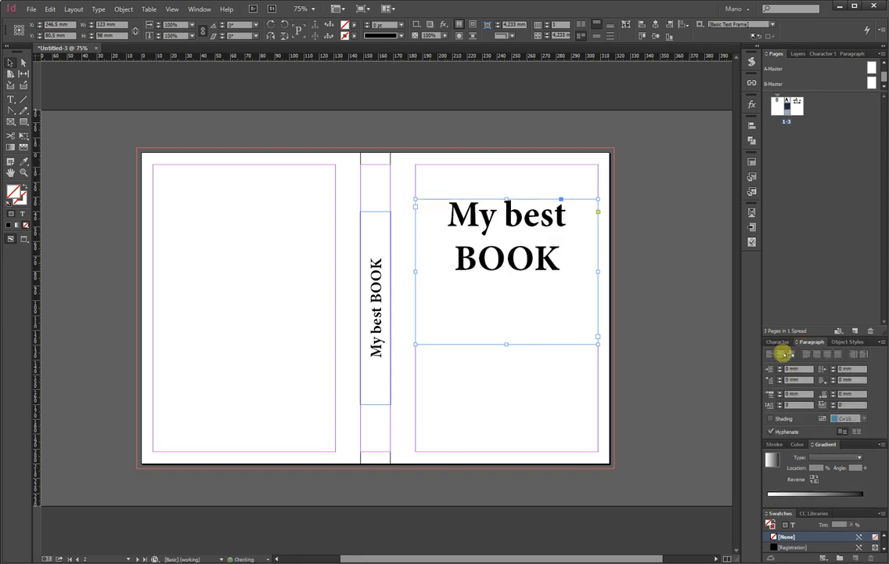
pyautogui.moveTo(527, 295); pyautogui.dragTo(526, 323)
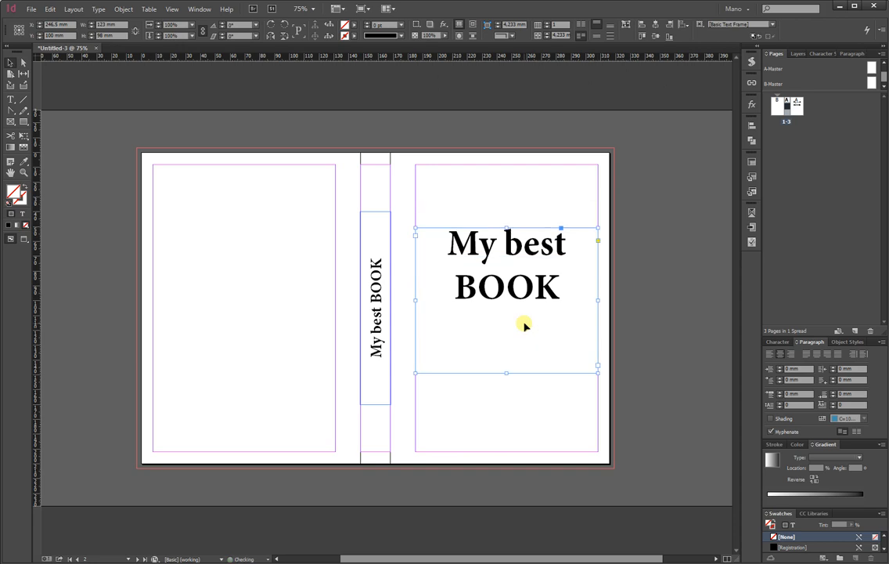
pyautogui.click(55, 205)
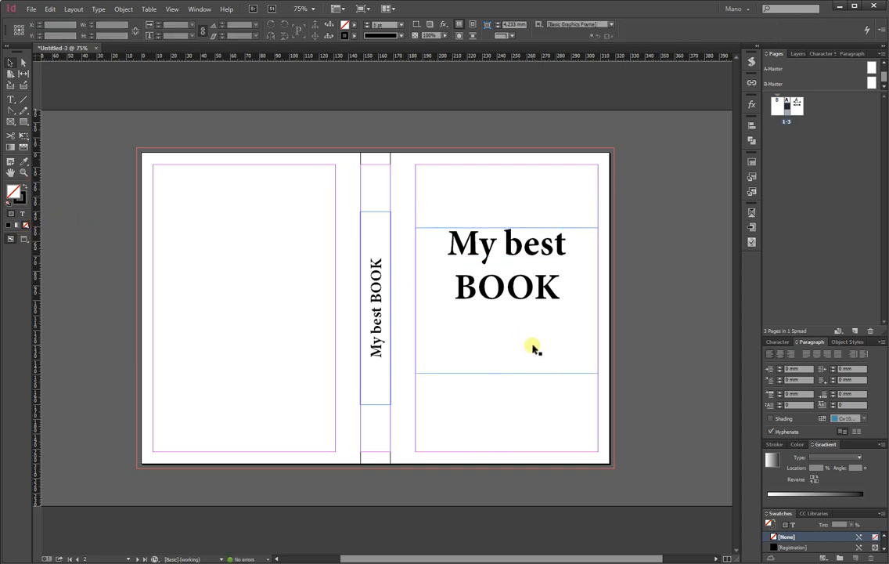
# Step: Place a horizontal copy of the spine title below the front cover title and change its text to "By me :)"
pyautogui.moveTo(381, 338); pyautogui.dragTo(459, 397)
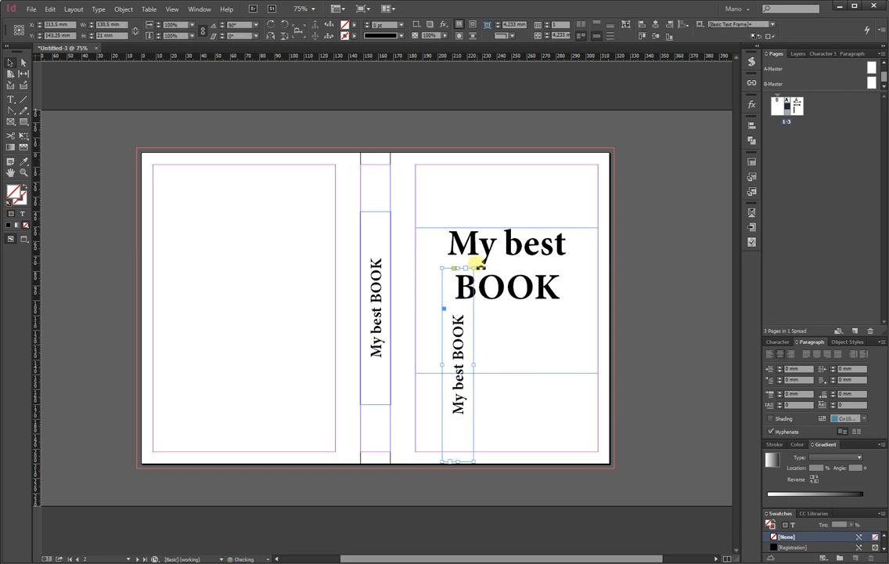
pyautogui.moveTo(476, 266); pyautogui.dragTo(487, 345)
pyautogui.doubleClick(555, 361)
pyautogui.write('B')
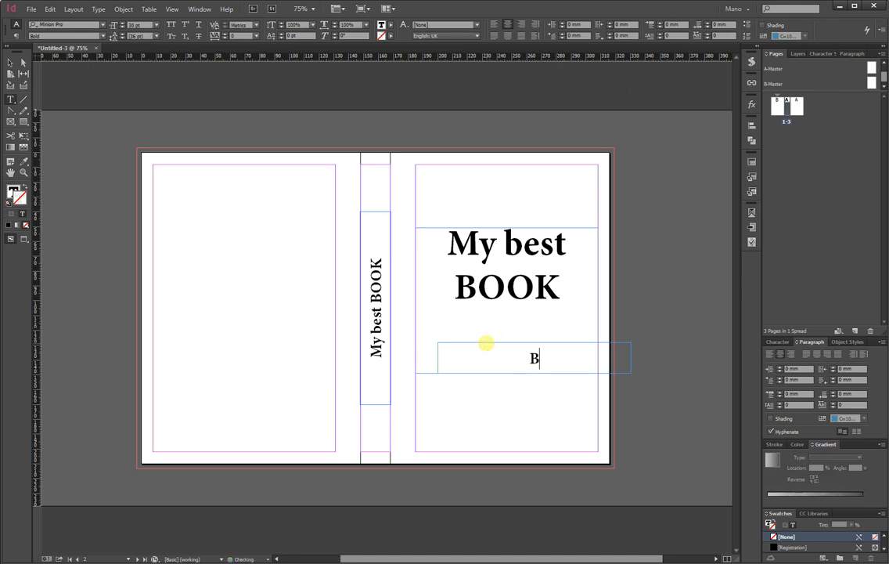
pyautogui.write('y me :)')
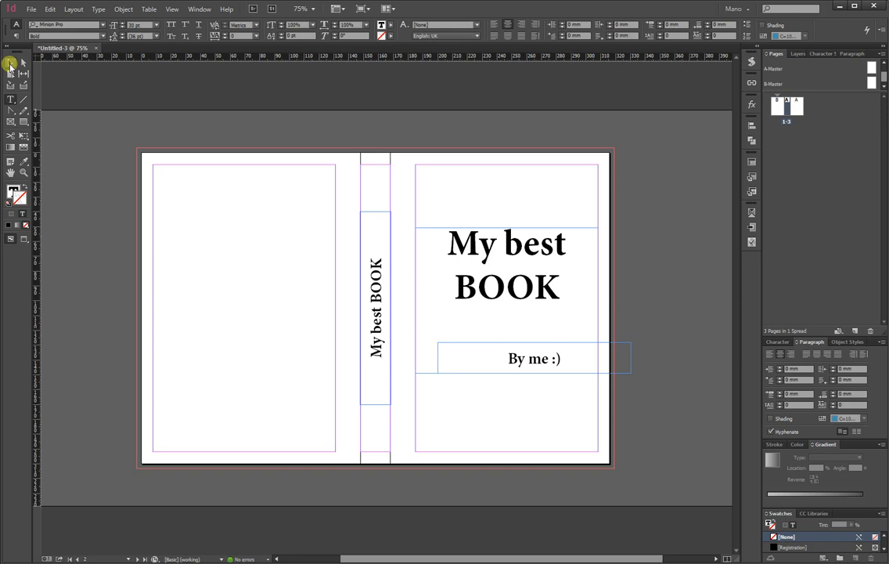
pyautogui.click(10, 63)
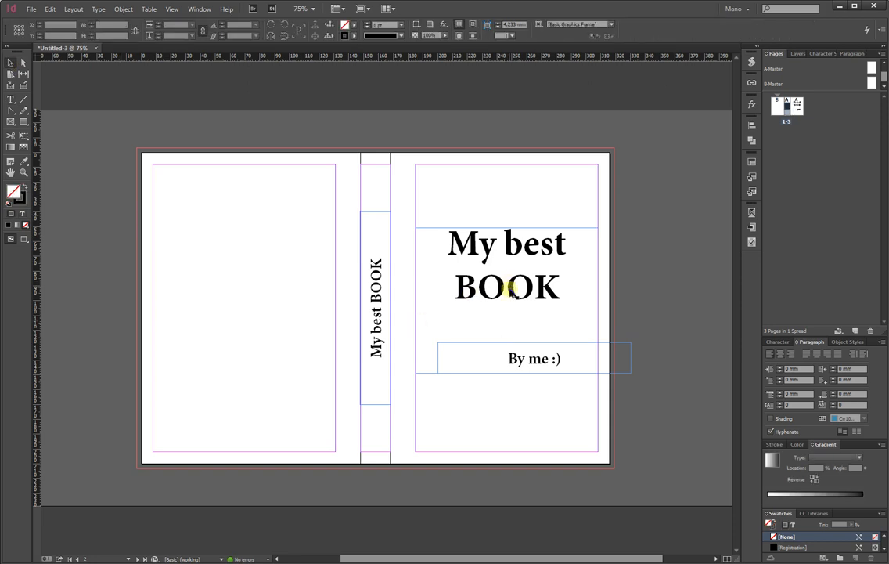
# Step: Duplicate the front cover's title and "By me :)" frames together onto the back cover
pyautogui.click(530, 361)
pyautogui.keyDown('shift'); pyautogui.click(519, 299); pyautogui.keyUp('shift')
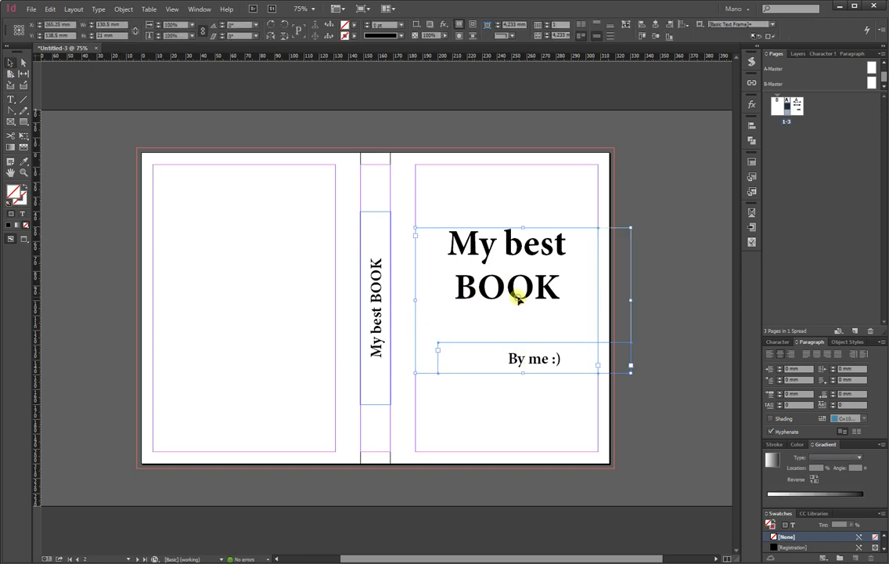
pyautogui.moveTo(531, 298); pyautogui.dragTo(236, 260)
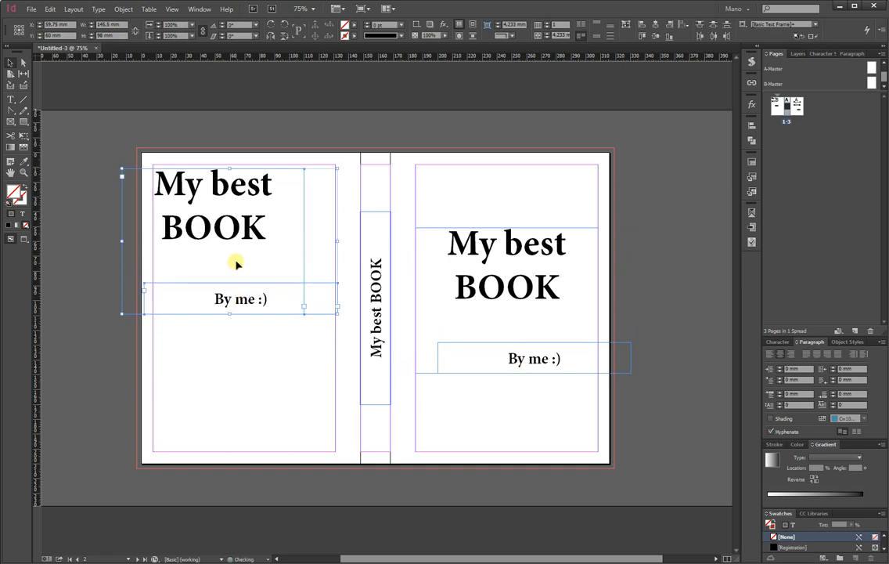
pyautogui.doubleClick(257, 228)
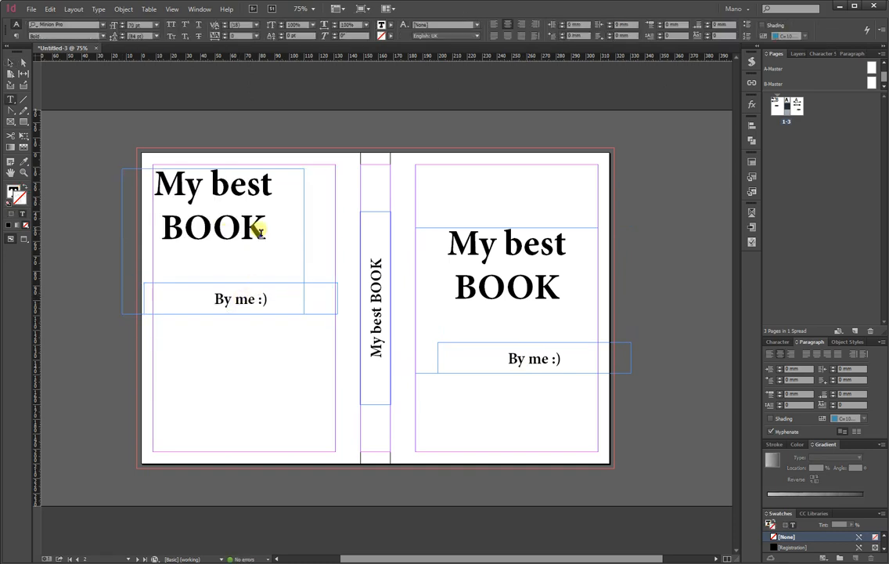
pyautogui.click(11, 61)
pyautogui.click(231, 297)
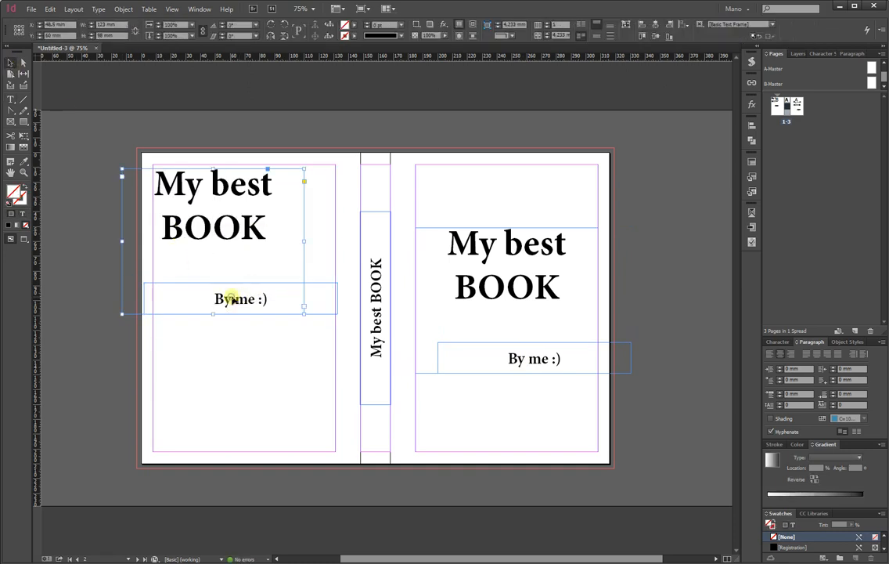
pyautogui.moveTo(230, 298); pyautogui.dragTo(233, 272)
pyautogui.hotkey('ctrl', 'z')
# Step: Duplicate the back cover's "By me :)" frame directly below itself and change the copy's text to "This book is for you :)"
pyautogui.moveTo(318, 304); pyautogui.dragTo(311, 341)
pyautogui.doubleClick(290, 338)
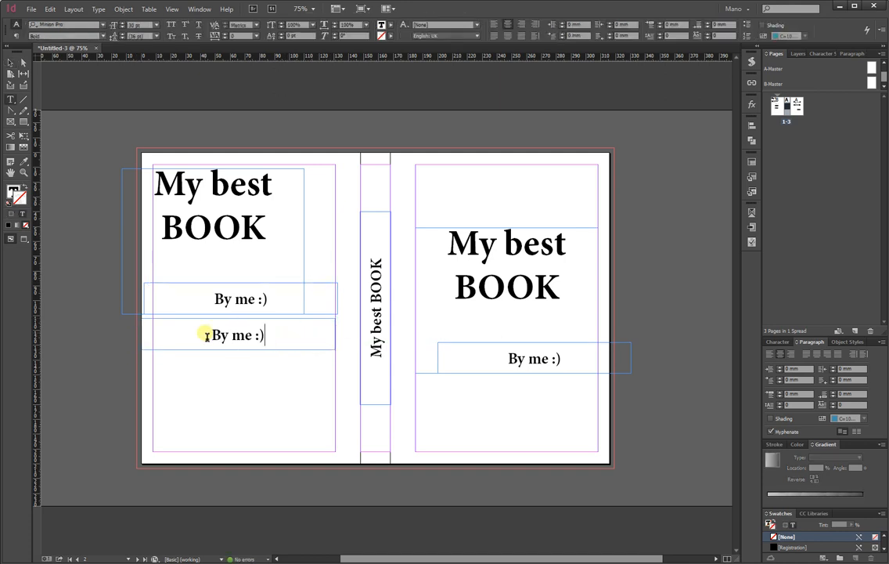
pyautogui.moveTo(207, 334); pyautogui.dragTo(278, 335)
pyautogui.write('T')
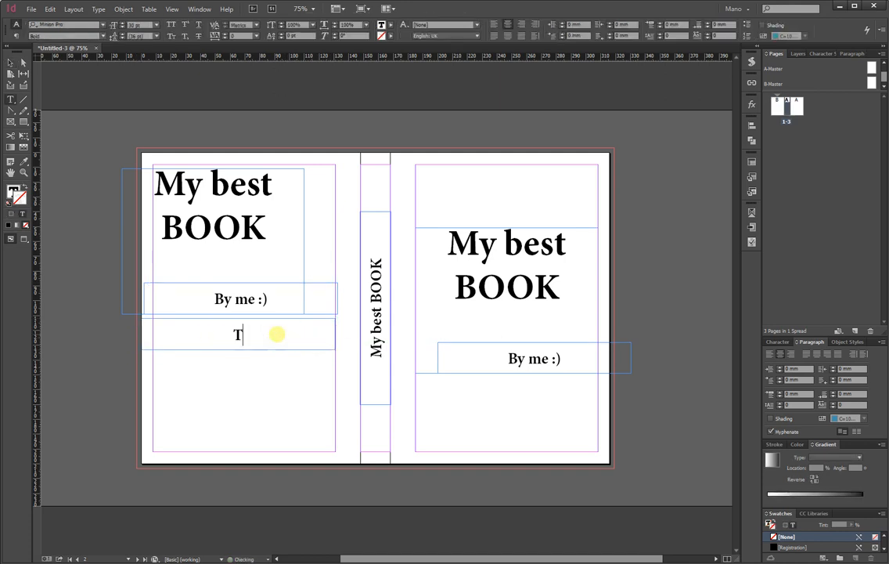
pyautogui.write('his book')
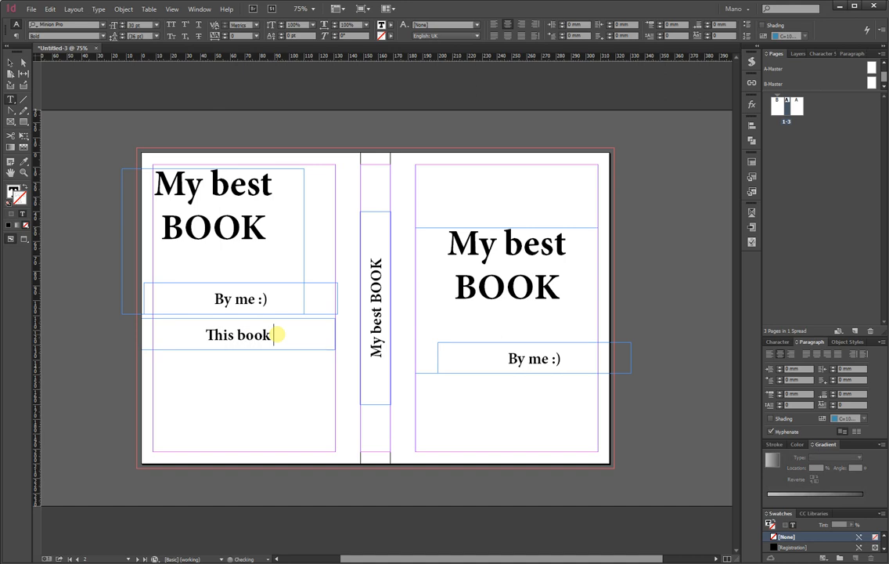
pyautogui.write(' is fo')
pyautogui.write('r ')
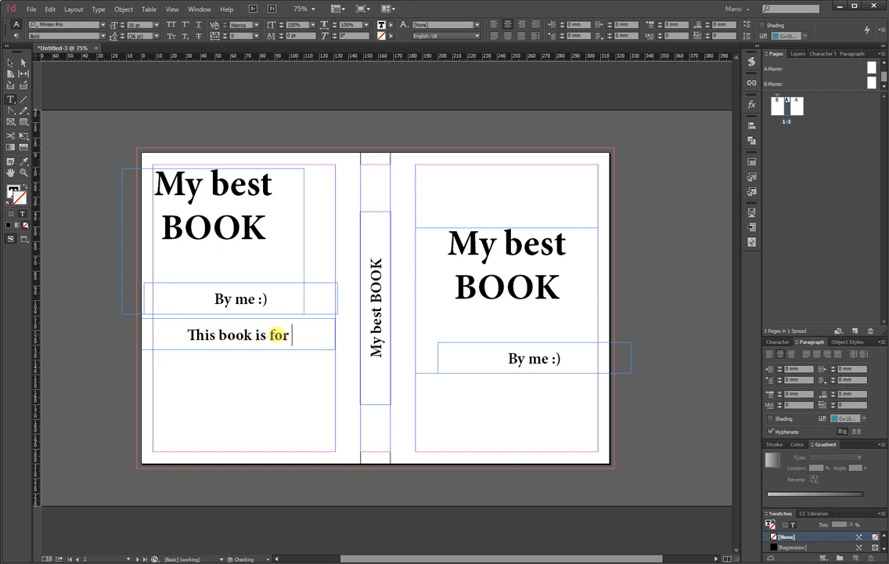
pyautogui.write('you :)')
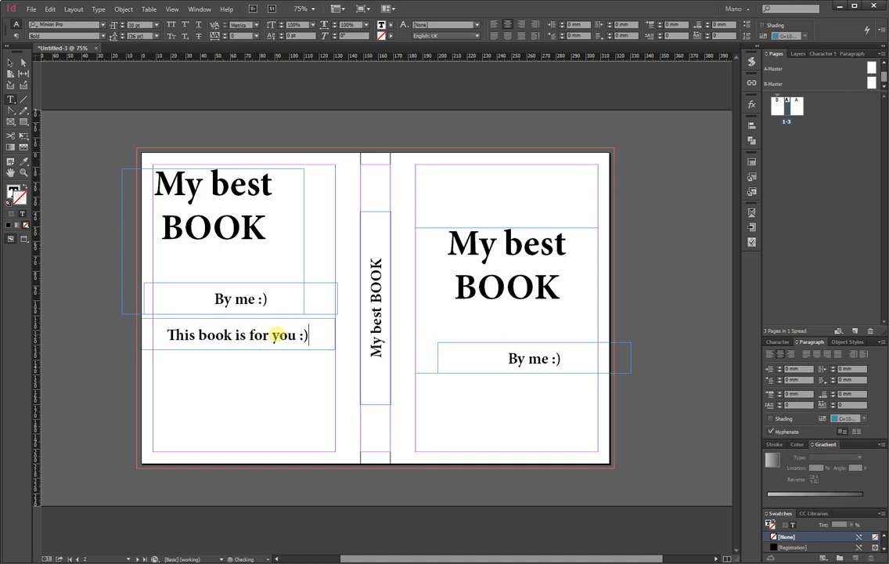
pyautogui.click(10, 62)
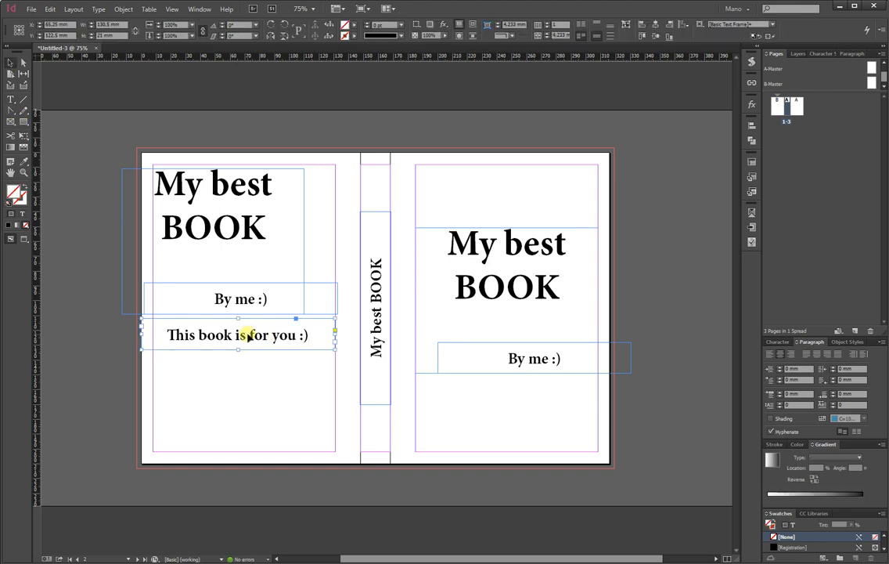
# Step: Add a second line reading "about you!" under "This book is for you :)" in the back cover frame
pyautogui.doubleClick(247, 336)
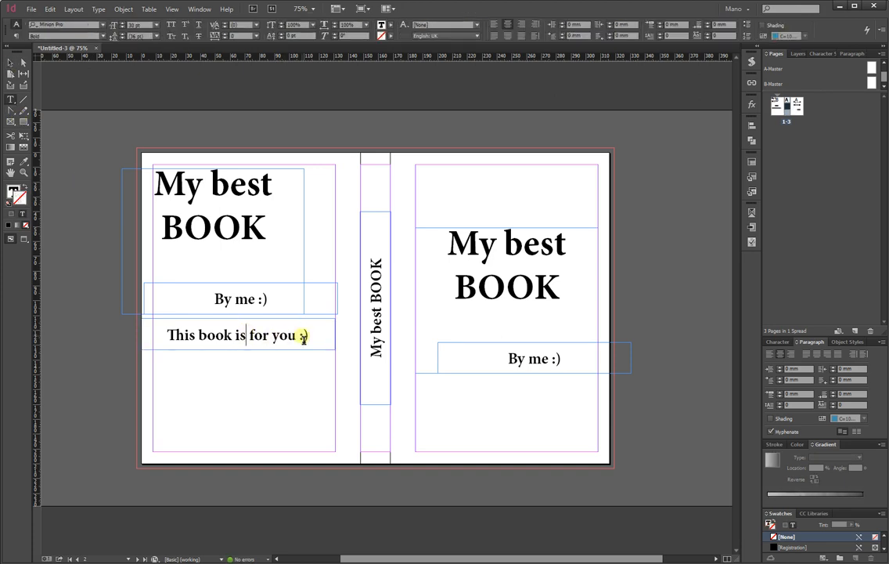
pyautogui.press('Return')
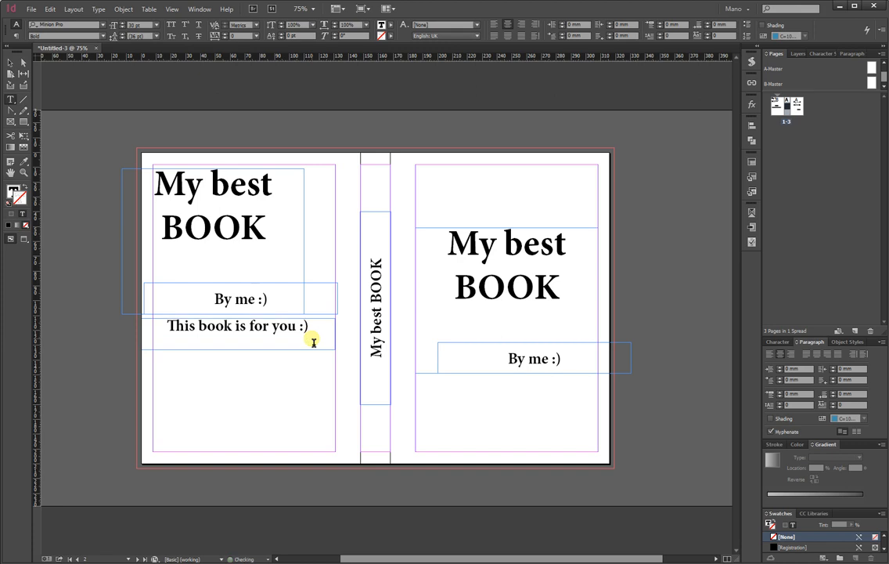
pyautogui.write('about ')
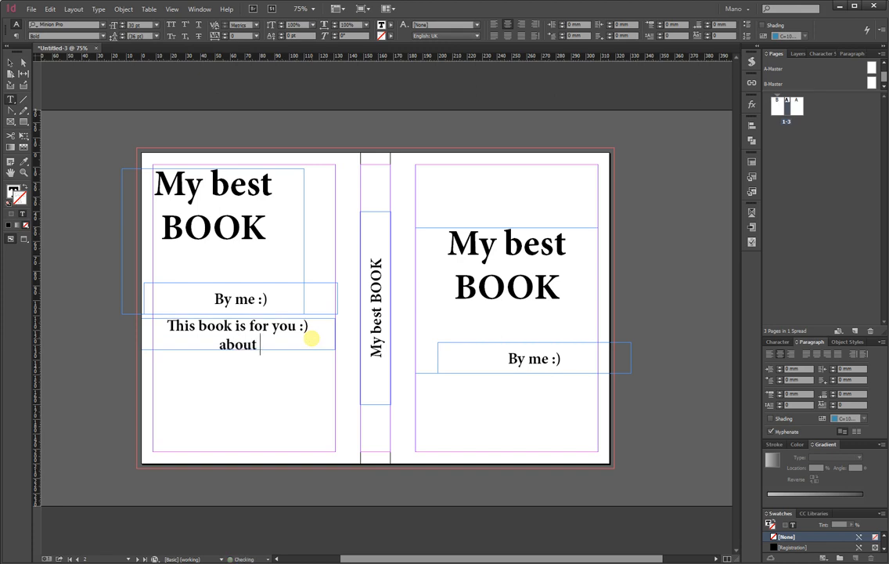
pyautogui.write('you')
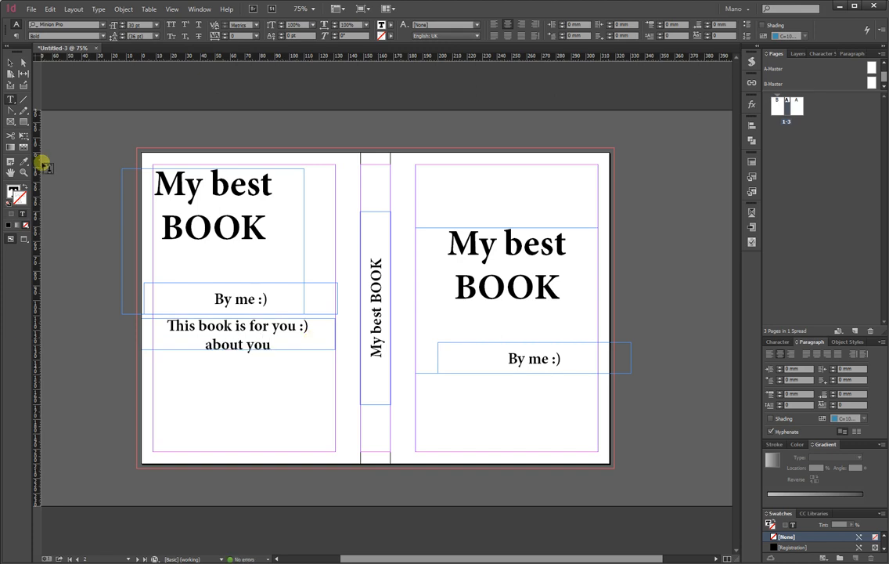
pyautogui.write('!')
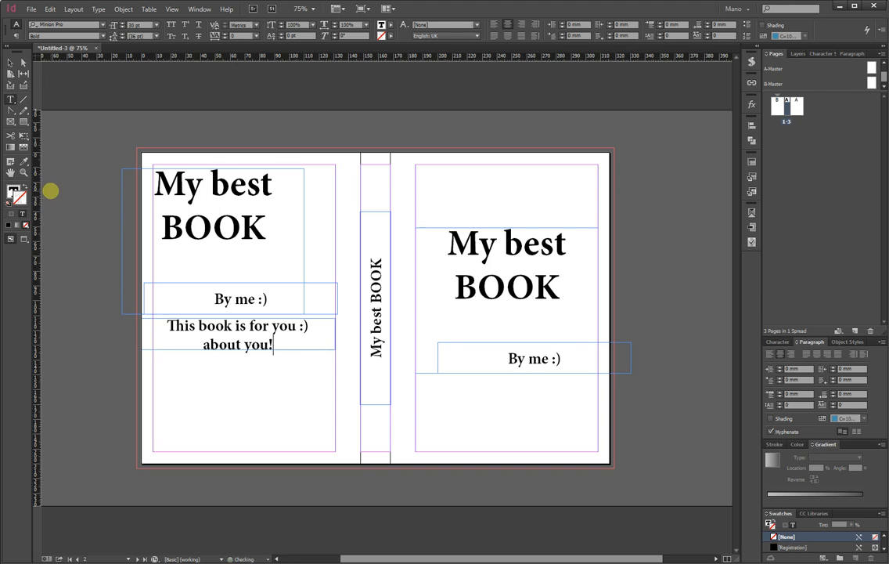
pyautogui.click(9, 63)
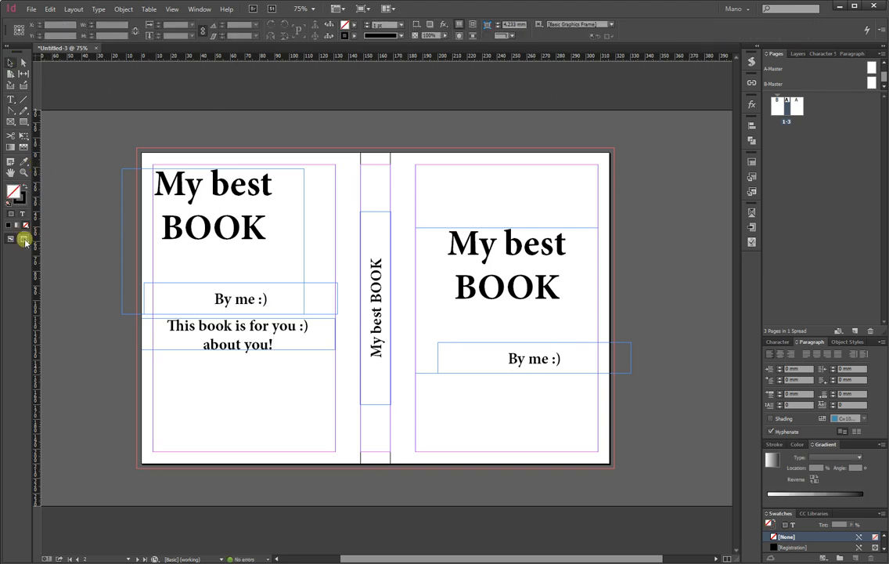
# Step: Preview the spread without guides, then snap the back cover title frame to the page's top and side margins and left-align its text
pyautogui.click(18, 236)
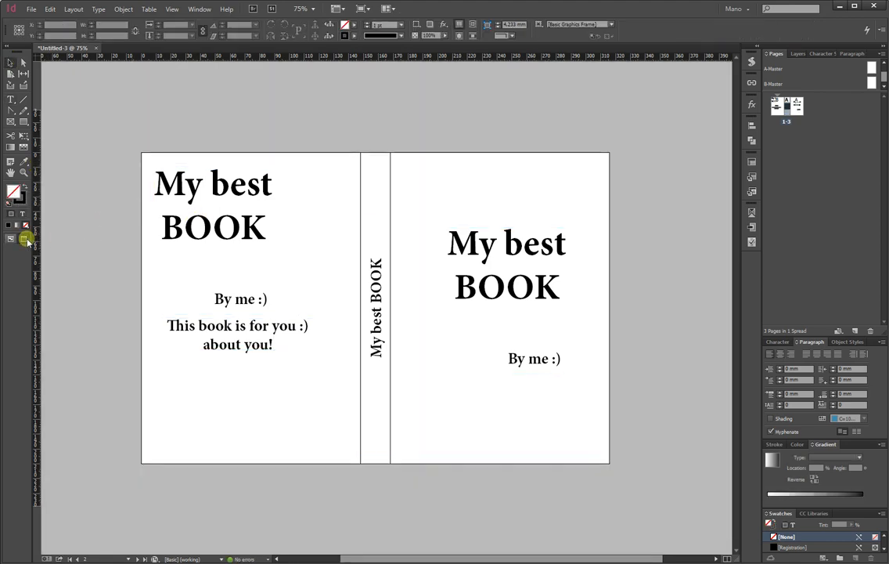
pyautogui.click(23, 237)
pyautogui.moveTo(159, 181); pyautogui.dragTo(231, 197)
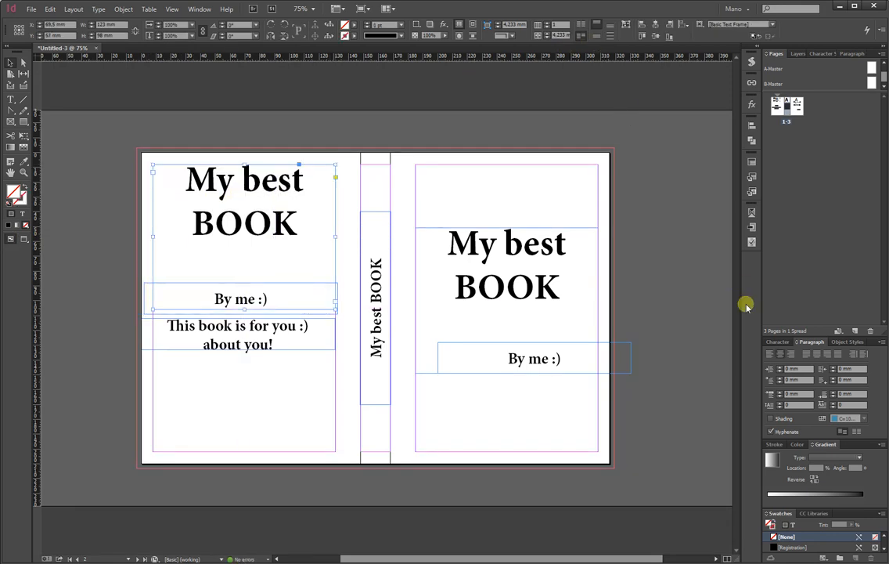
pyautogui.click(775, 354)
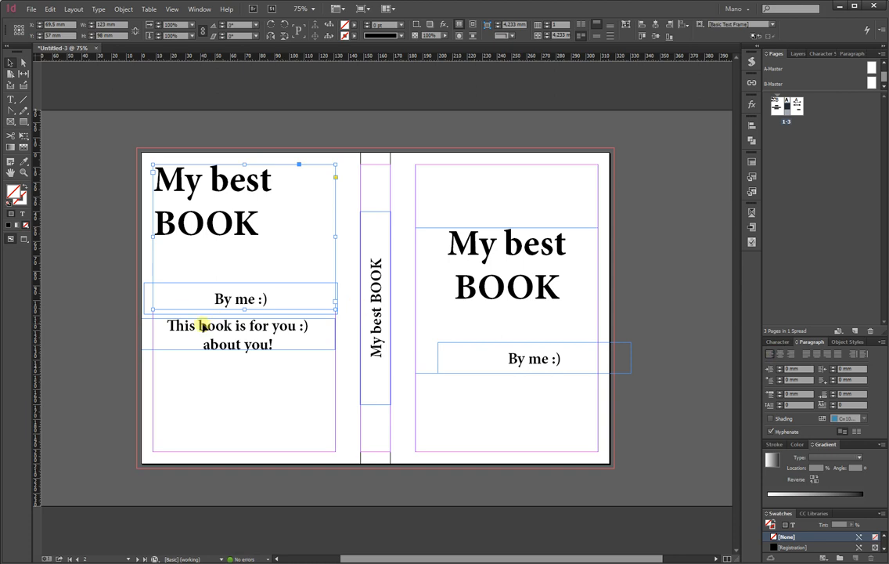
# Step: Fit the back cover's two lower text frames between the side margins and move the "This book is for you :)" frame down to Y 142 mm
pyautogui.moveTo(159, 308); pyautogui.dragTo(167, 303)
pyautogui.moveTo(347, 294); pyautogui.dragTo(336, 295)
pyautogui.moveTo(225, 336); pyautogui.dragTo(236, 336)
pyautogui.moveTo(347, 336); pyautogui.dragTo(204, 344)
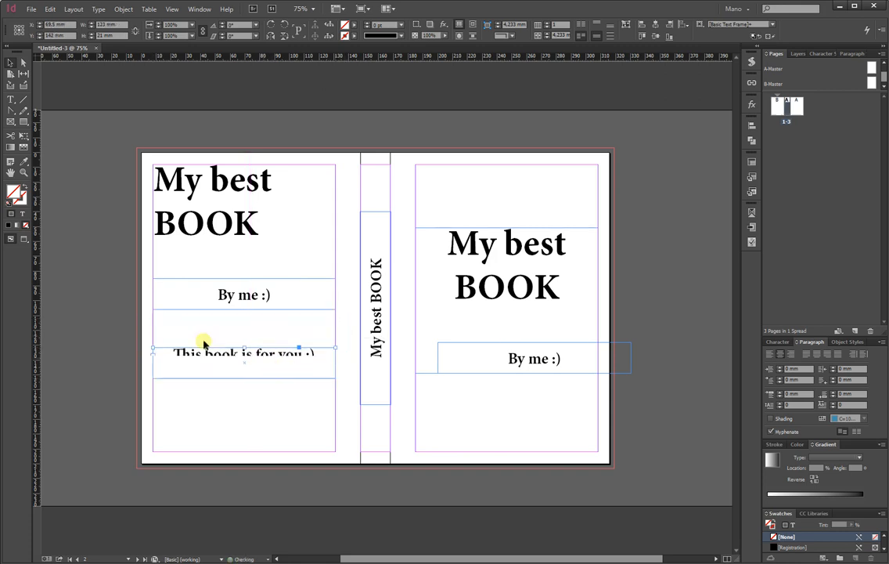
# Step: Preview the spread without guides and set the word "BOOK" in the front cover title to 80 pt
pyautogui.click(25, 238)
pyautogui.click(94, 245)
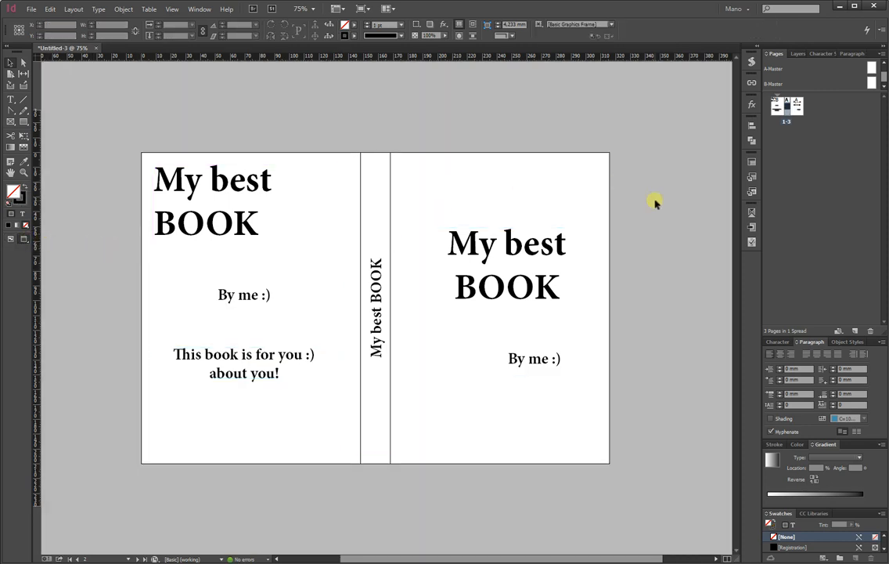
pyautogui.doubleClick(494, 288)
pyautogui.doubleClick(513, 289)
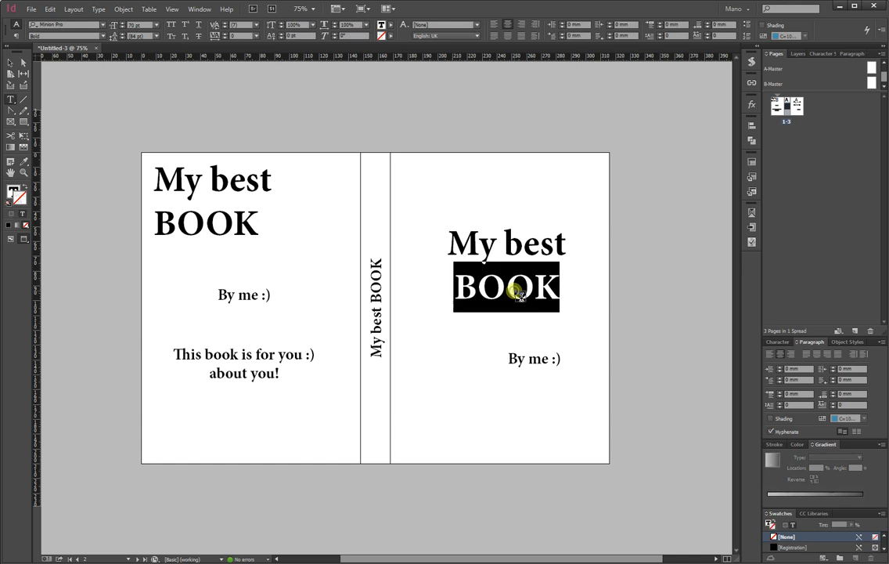
pyautogui.click(781, 343)
pyautogui.keyDown('shift'); pyautogui.click(779, 379); pyautogui.keyUp('shift')
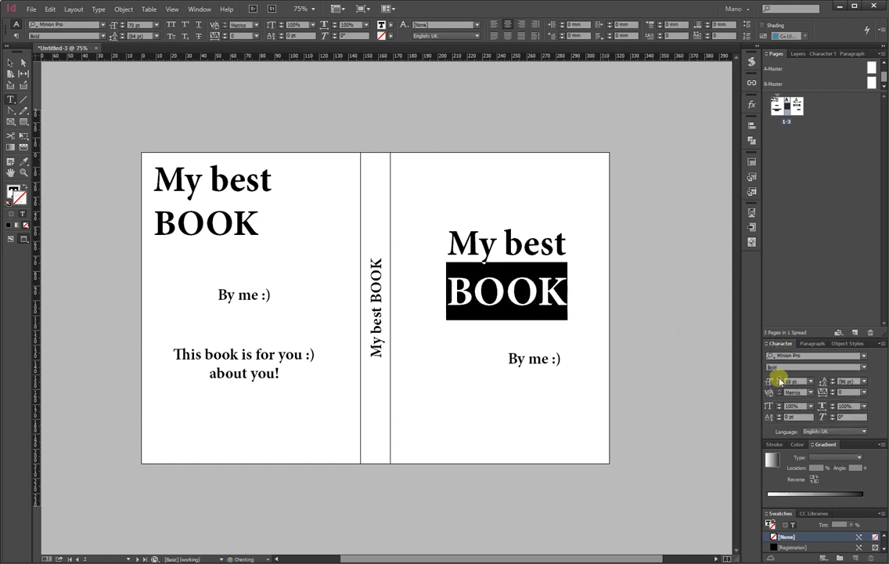
# Step: Set the word "BOOK" in the back cover title to 80 pt as well
pyautogui.doubleClick(233, 227)
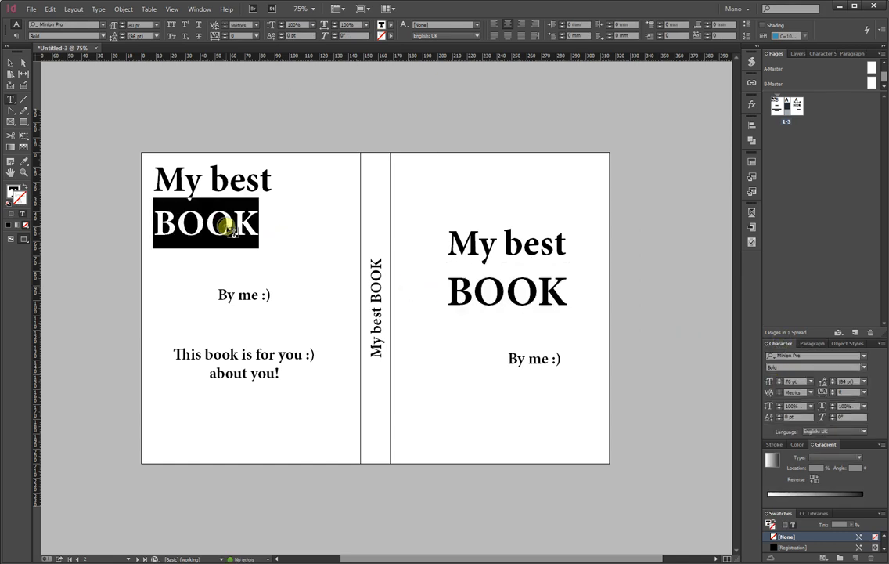
pyautogui.keyDown('shift'); pyautogui.click(779, 381); pyautogui.keyUp('shift')
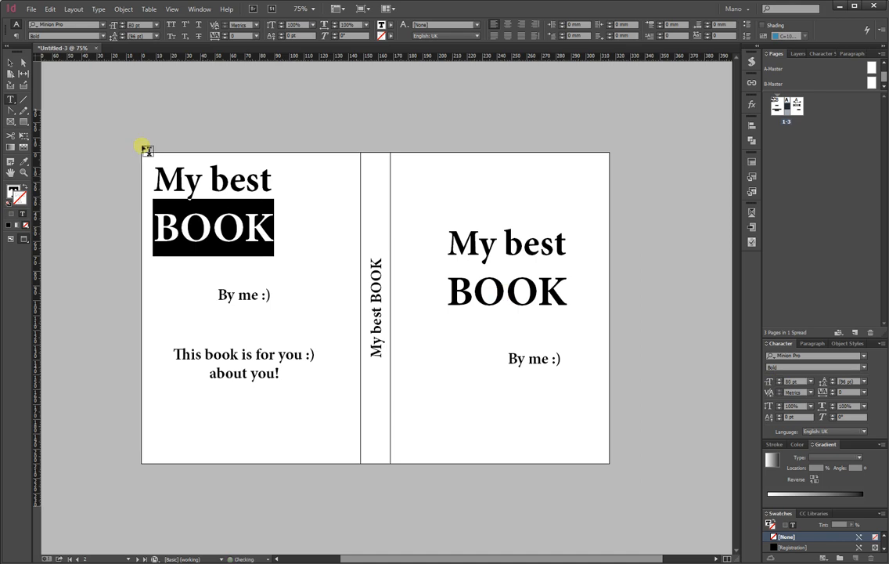
pyautogui.click(11, 62)
pyautogui.click(113, 149)
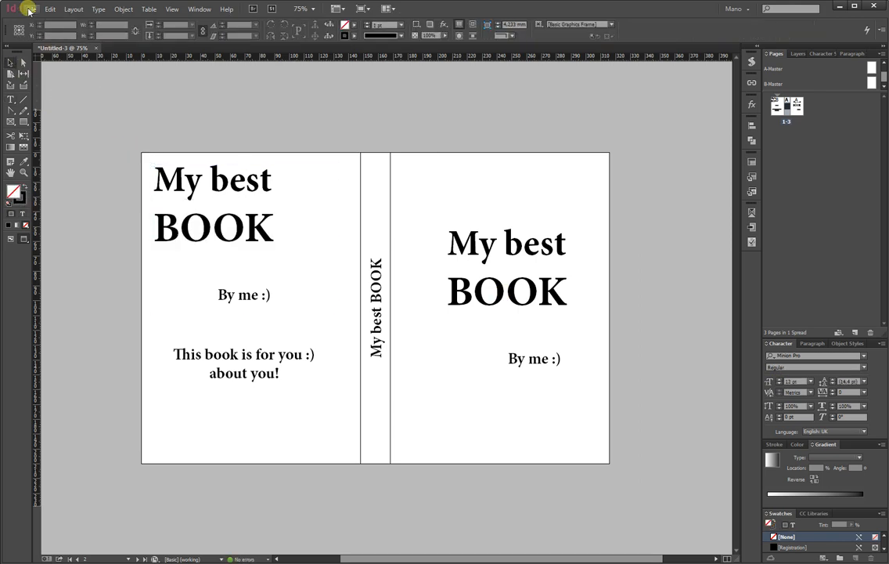
# Step: Bring the guides back and cover the back cover with a 147.5 x 210 mm rectangle, without stroke and filled with C=100 M=0 Y=0 K=0
pyautogui.click(13, 238)
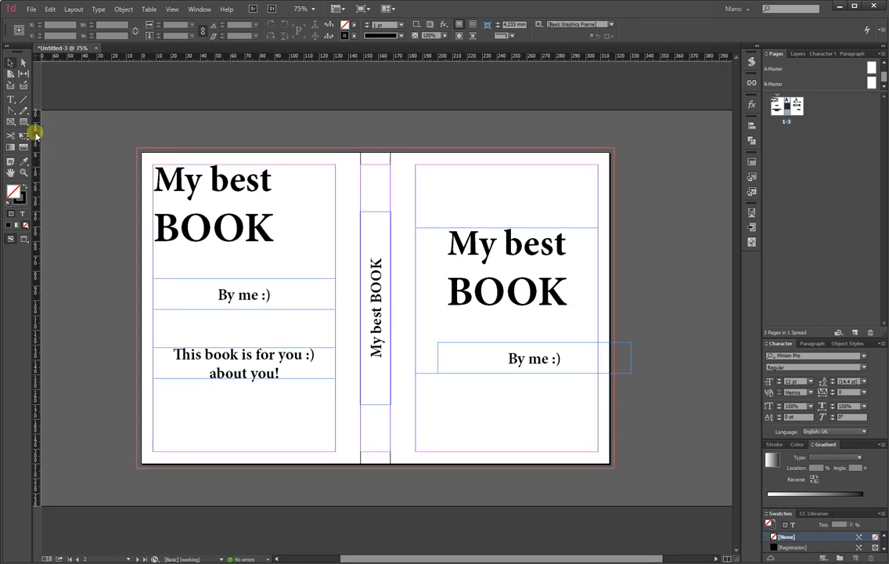
pyautogui.click(23, 215)
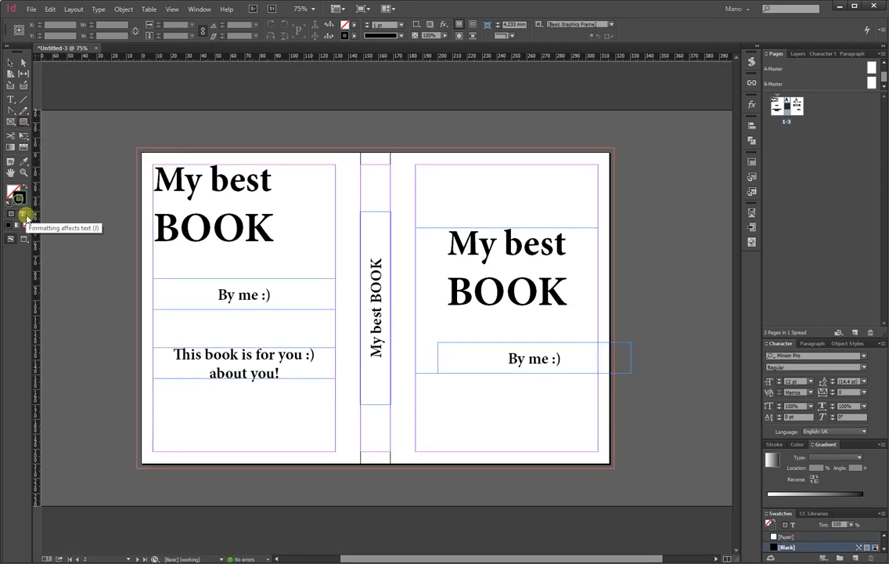
pyautogui.click(26, 225)
pyautogui.click(12, 189)
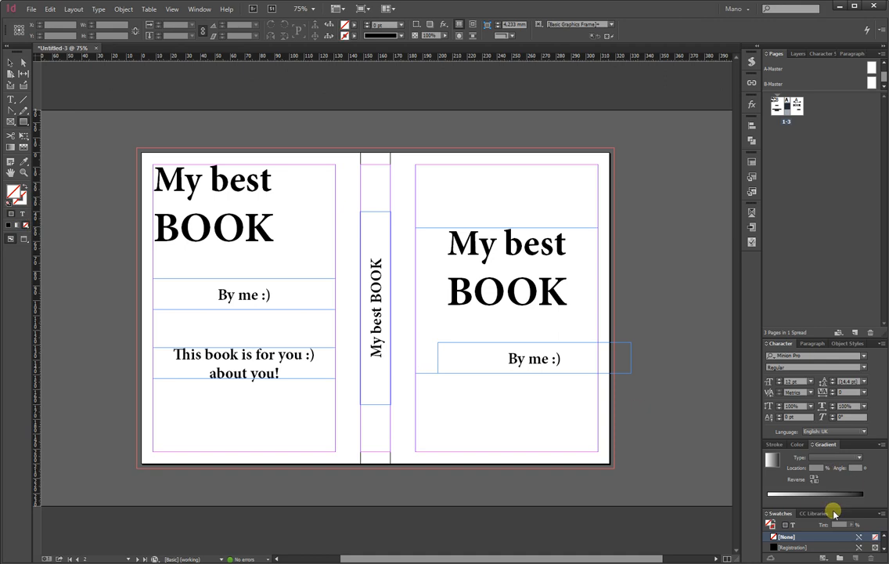
pyautogui.scroll(-2, 794, 533)
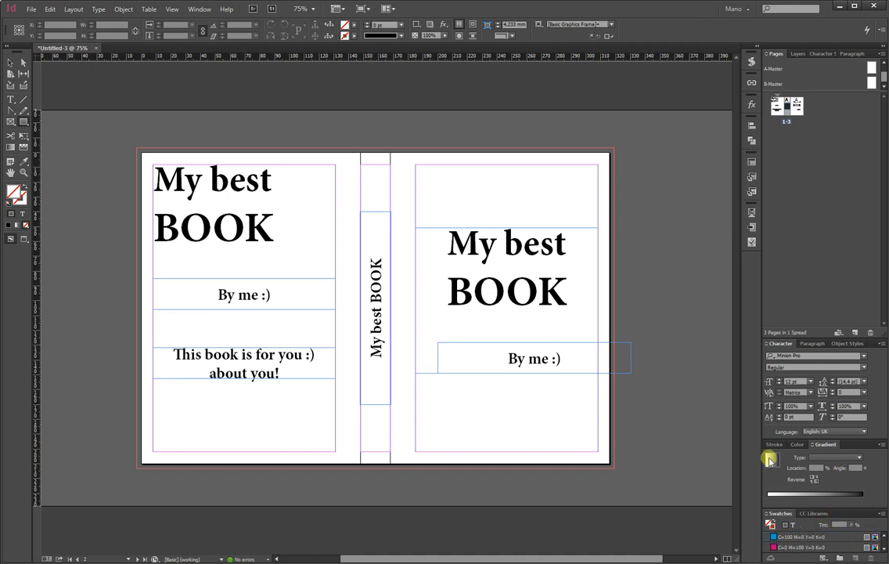
pyautogui.click(796, 537)
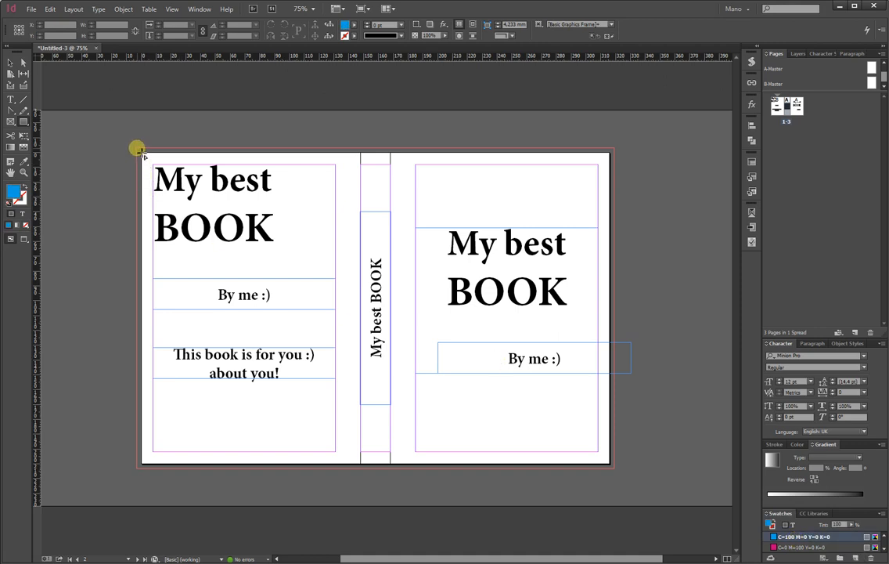
pyautogui.moveTo(142, 155); pyautogui.dragTo(360, 463)
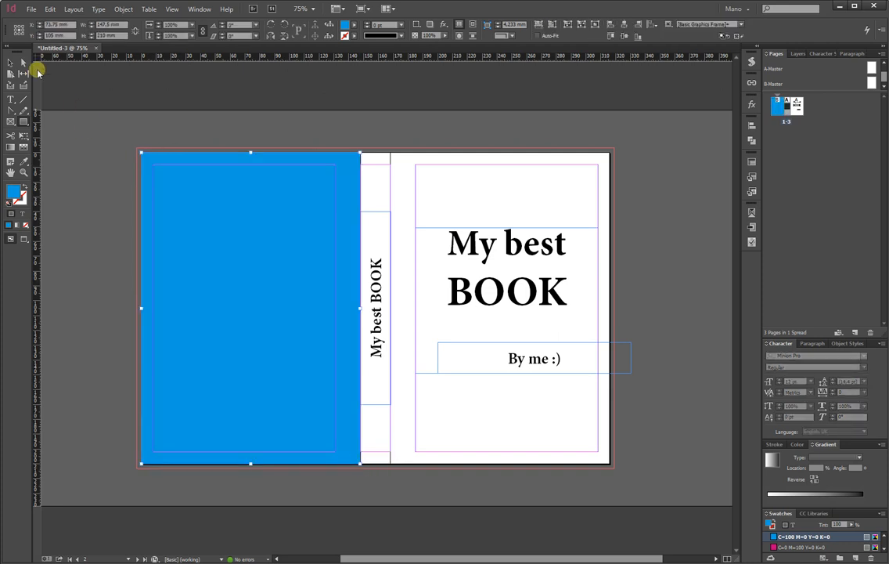
# Step: Extend the back cover rectangle's outer, upper and lower edges to the bleed line, making it 150.5 x 216 mm
pyautogui.click(11, 63)
pyautogui.scroll(1, 200, 130)
pyautogui.scroll(1, 200, 130)
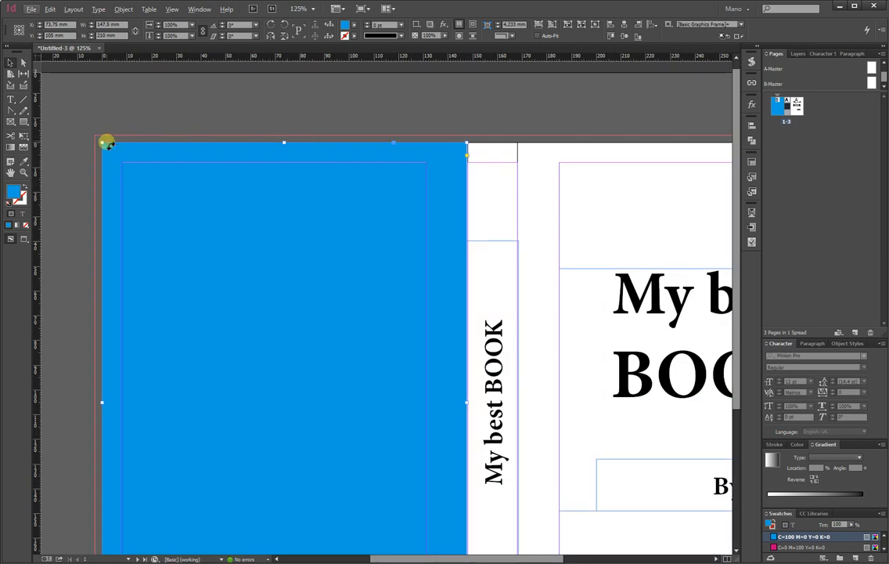
pyautogui.moveTo(104, 146); pyautogui.dragTo(94, 137)
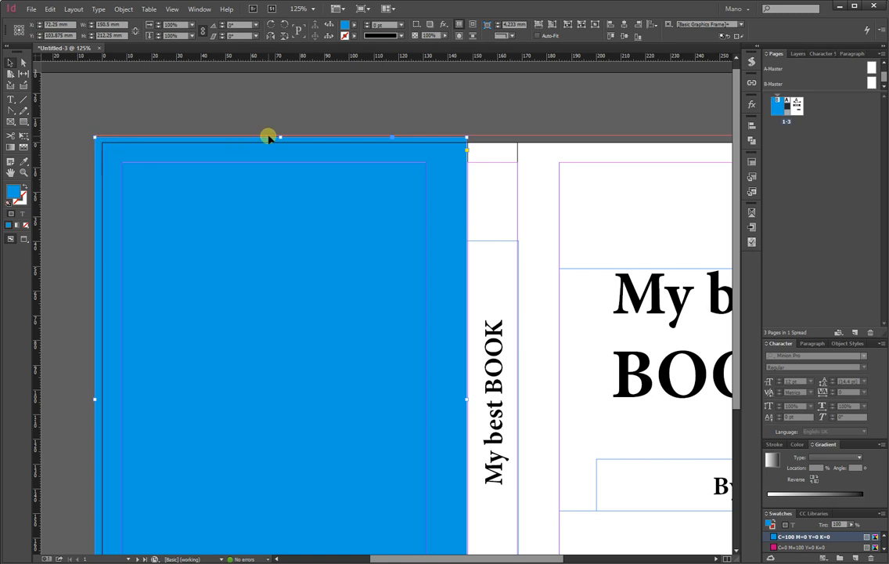
pyautogui.hotkey('ctrl', 'z')
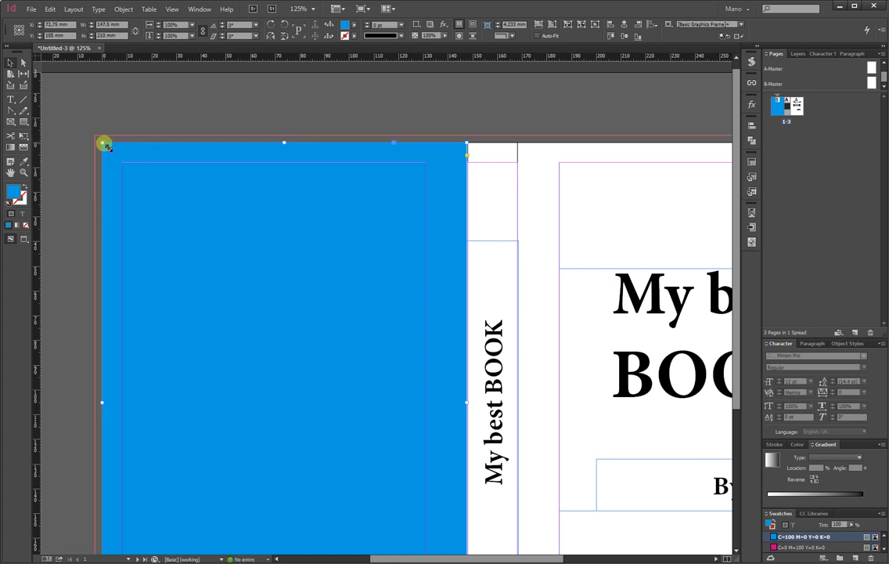
pyautogui.moveTo(104, 145); pyautogui.dragTo(94, 137)
pyautogui.scroll(-3, 173, 188)
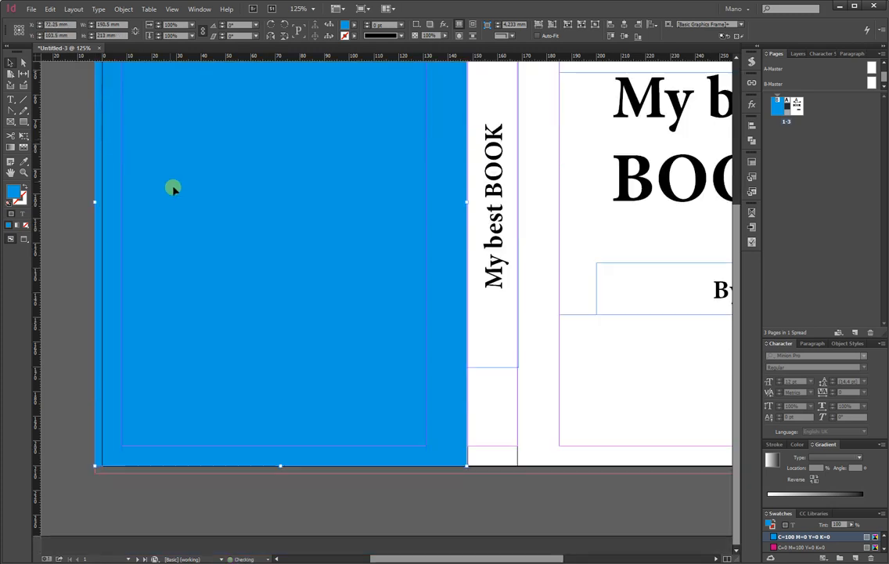
pyautogui.moveTo(281, 468); pyautogui.dragTo(282, 474)
pyautogui.hotkey('ctrl', '-')
pyautogui.hotkey('ctrl', '-')
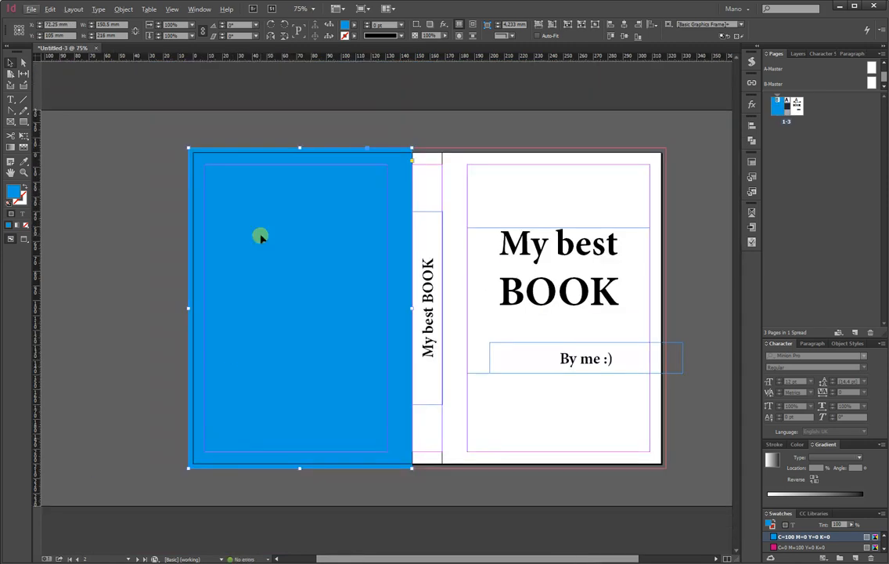
# Step: Duplicate the blue rectangle onto the spine at 20 mm wide and onto the front cover at 150.5 mm wide, reaching the bleed line
pyautogui.moveTo(248, 207); pyautogui.dragTo(472, 203)
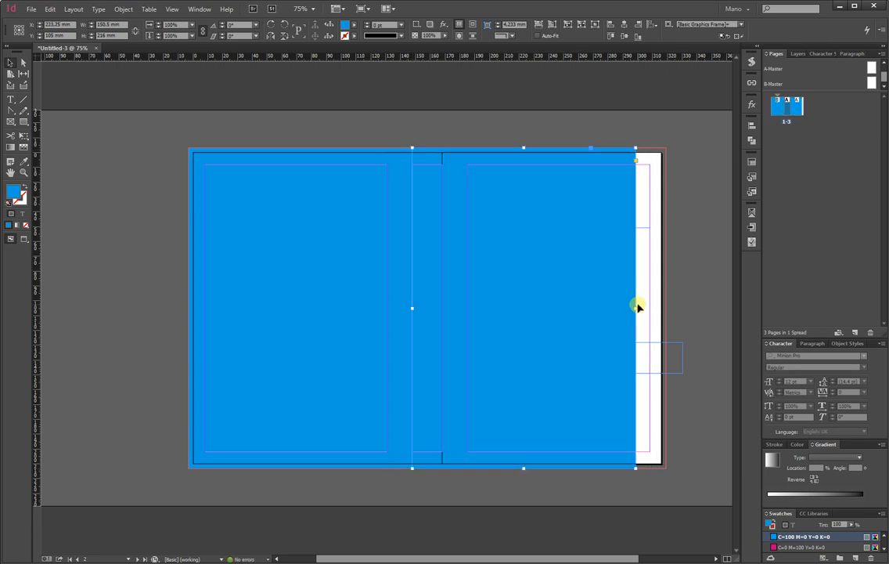
pyautogui.moveTo(638, 311); pyautogui.dragTo(441, 281)
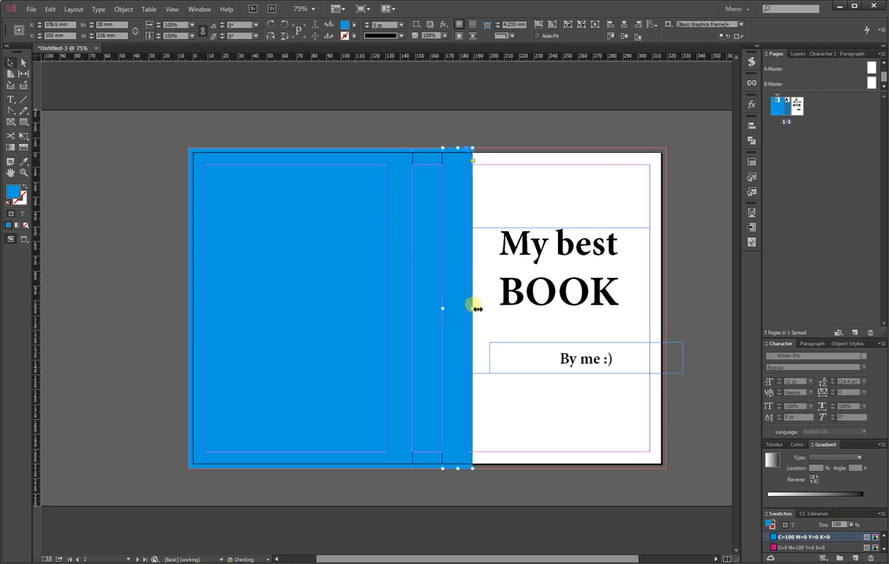
pyautogui.moveTo(474, 306); pyautogui.dragTo(666, 309)
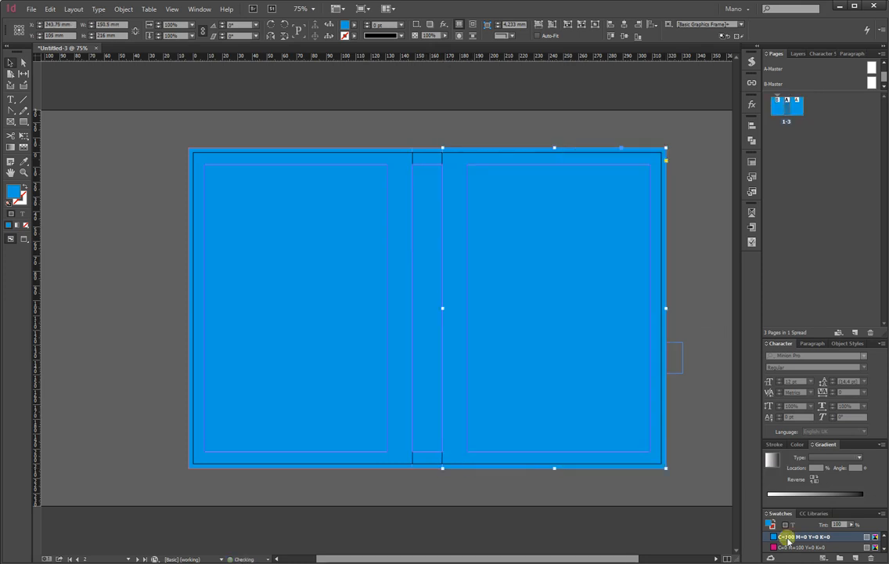
# Step: Fill the front cover rectangle with C=0 M=100 Y=0 K=0 and the spine rectangle with C=100 M=90 Y=10 K=0
pyautogui.click(787, 548)
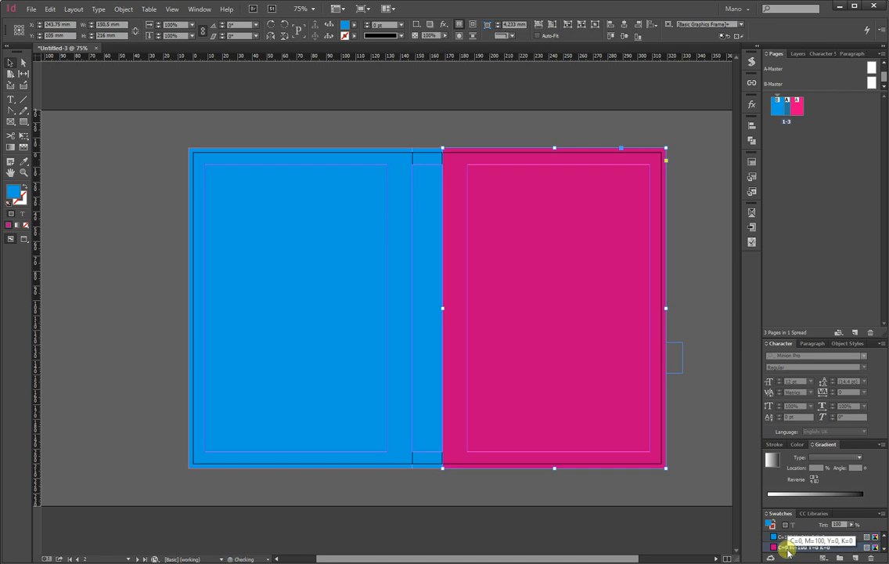
pyautogui.click(431, 161)
pyautogui.scroll(-1, 792, 547)
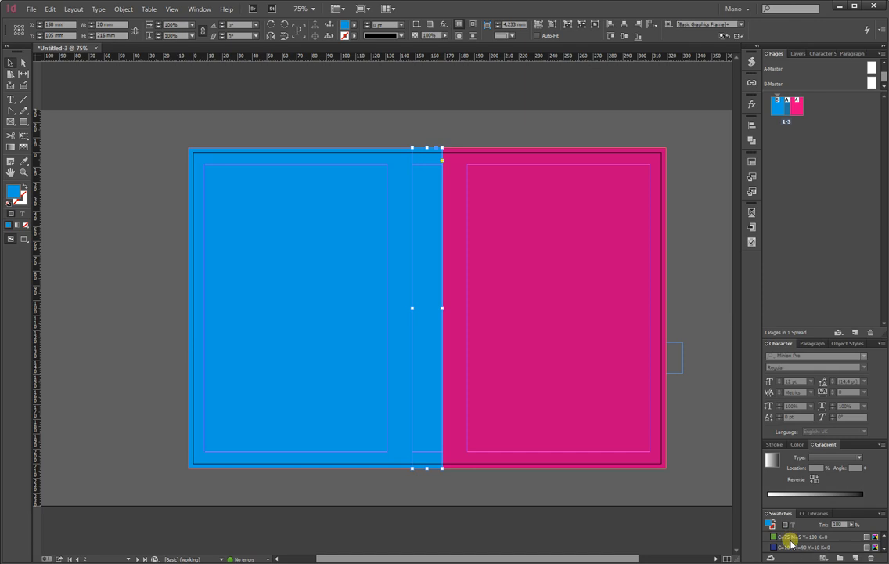
pyautogui.click(792, 546)
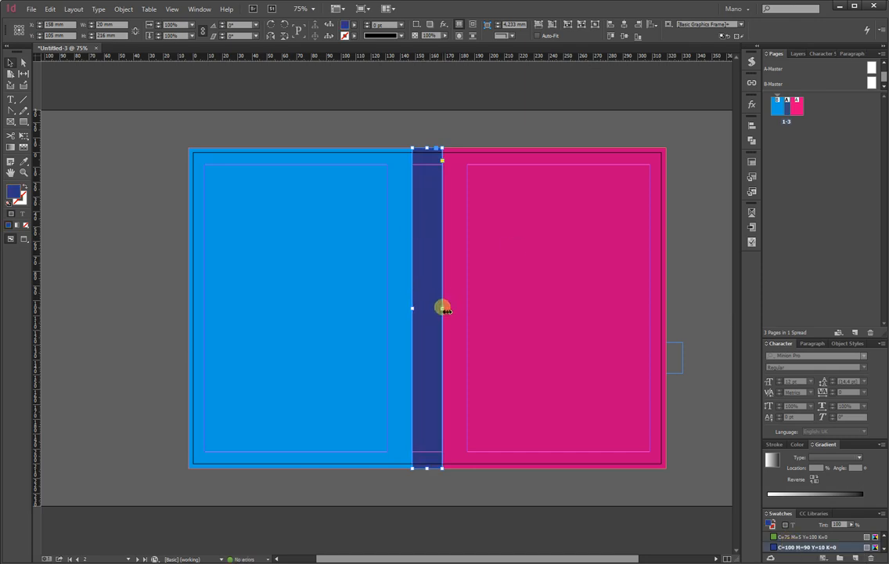
# Step: Widen the spine rectangle to 28 mm about its centre and send the three background rectangles behind the text frames
pyautogui.moveTo(443, 309)
pyautogui.mouseDown()
pyautogui.moveTo(452, 312)
pyautogui.moveTo(447, 307)
pyautogui.mouseUp()
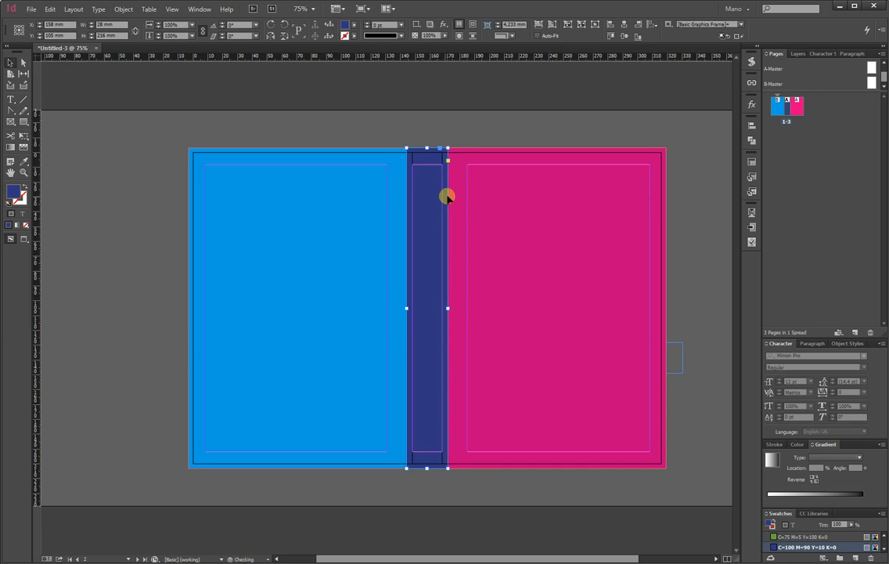
pyautogui.click(461, 117)
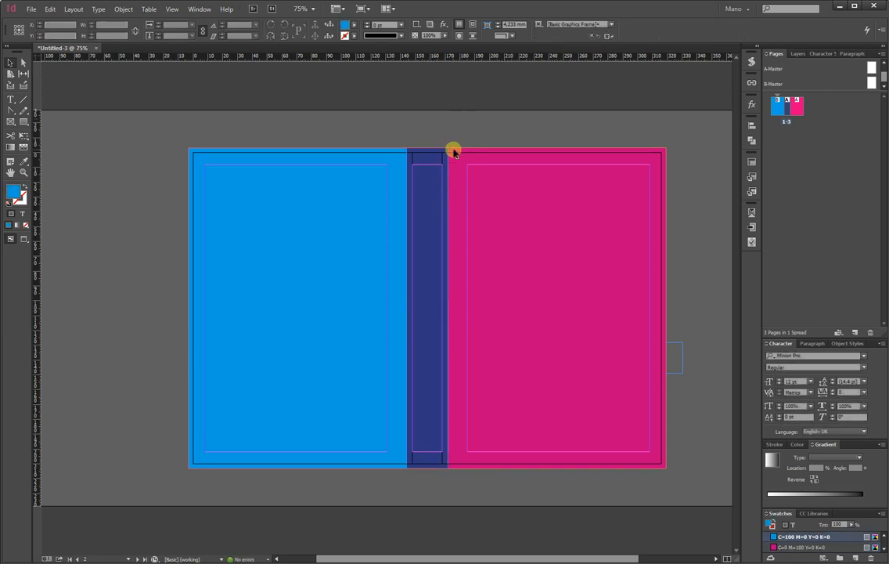
pyautogui.hotkey('ctrl', 'a')
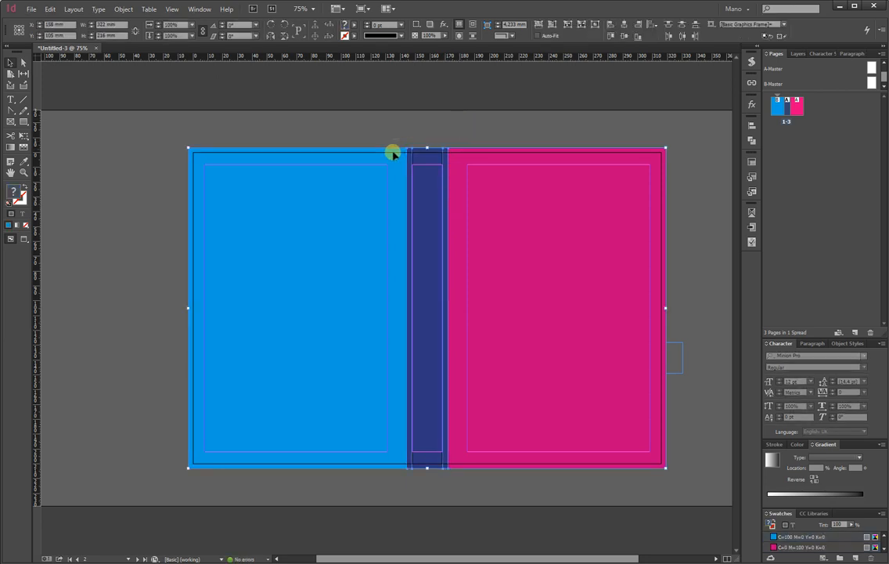
pyautogui.click(408, 123)
# Step: Colour the spine's "My best BOOK" text with the [Paper] swatch
pyautogui.click(423, 266)
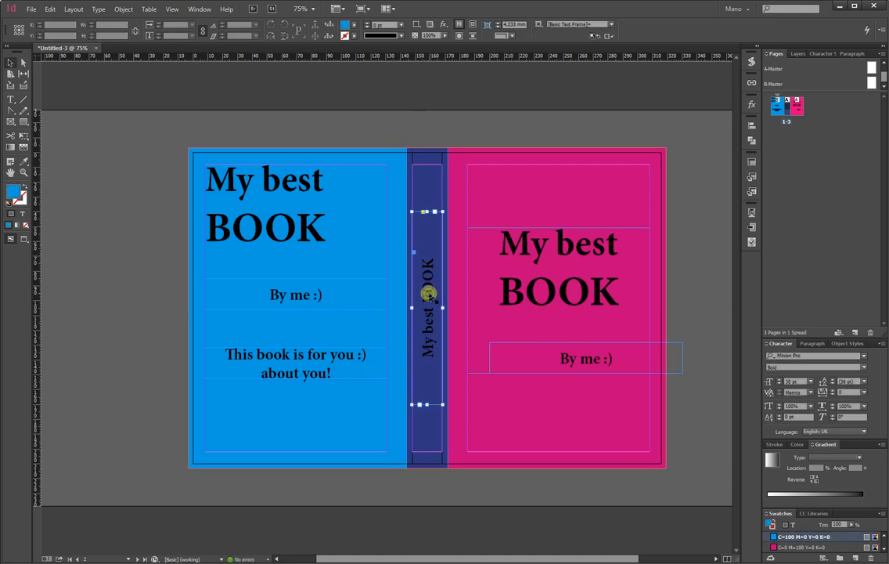
pyautogui.click(793, 524)
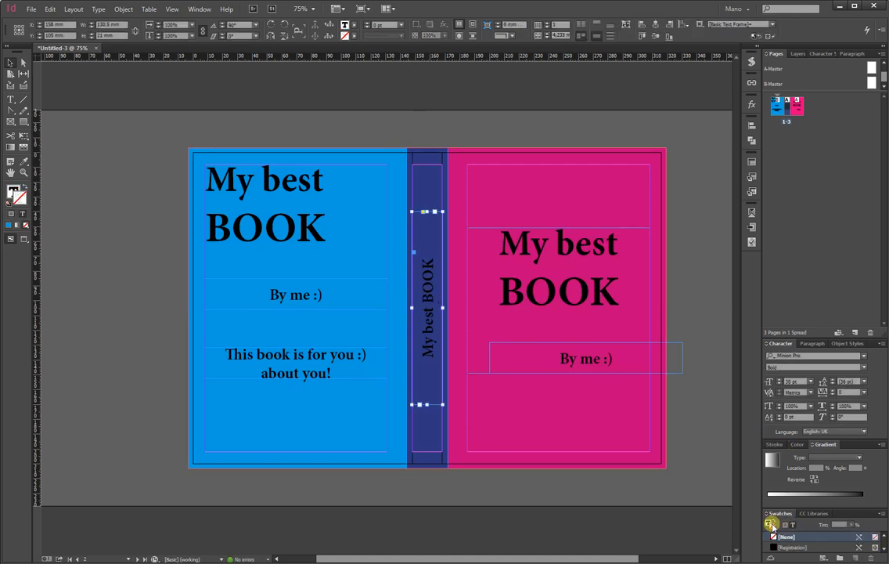
pyautogui.scroll(-1, 786, 537)
pyautogui.click(786, 536)
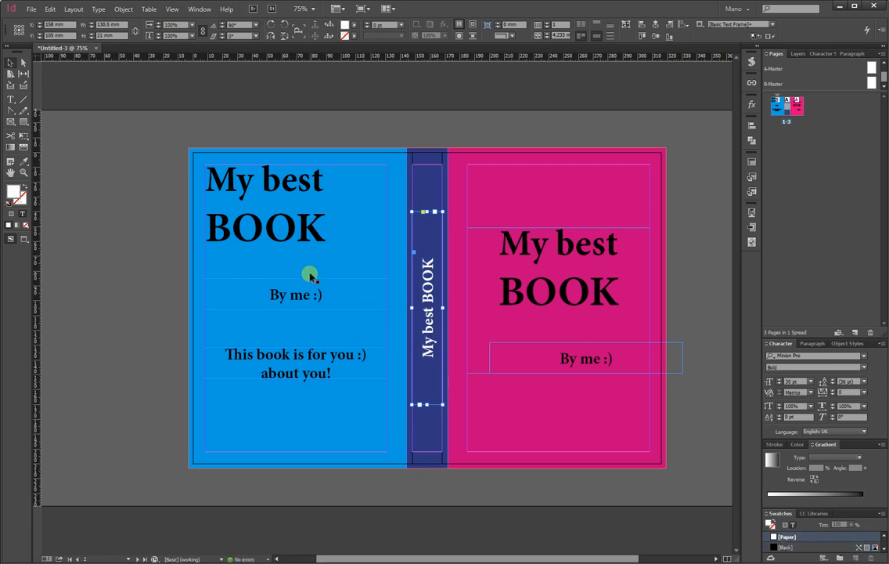
# Step: Colour the front cover title text with the [Paper] swatch
pyautogui.click(549, 260)
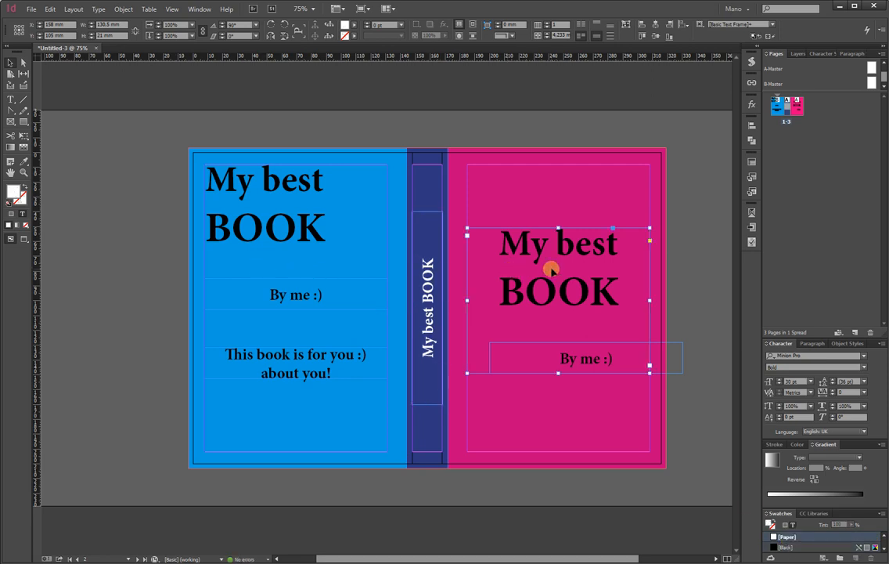
pyautogui.scroll(-1, 804, 539)
pyautogui.click(798, 537)
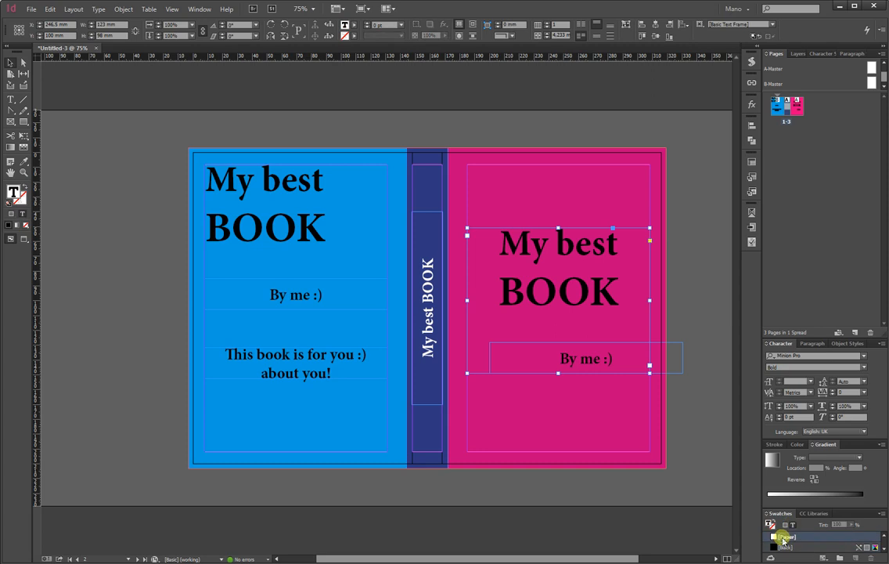
pyautogui.click(622, 435)
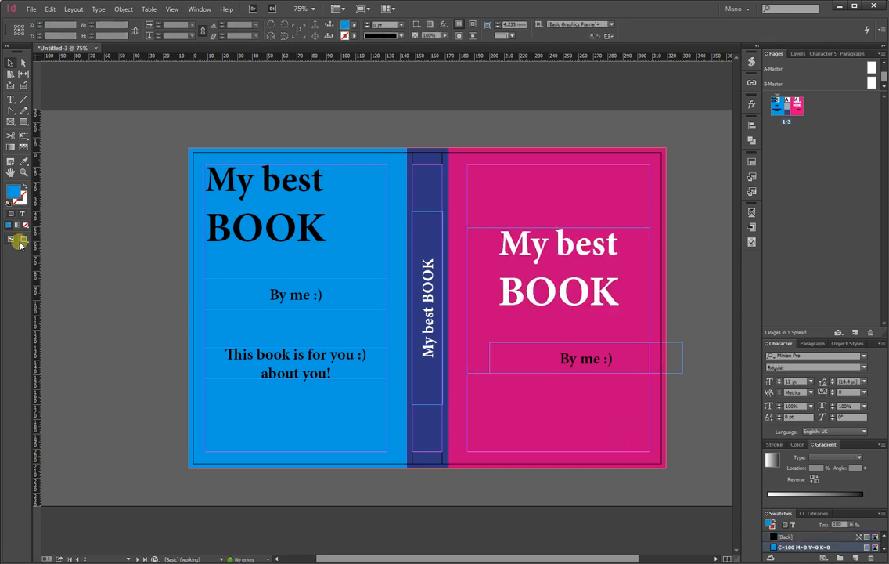
# Step: Widen the spine rectangle symmetrically out to the inner margins of both covers and preview the trimmed spread
pyautogui.click(24, 240)
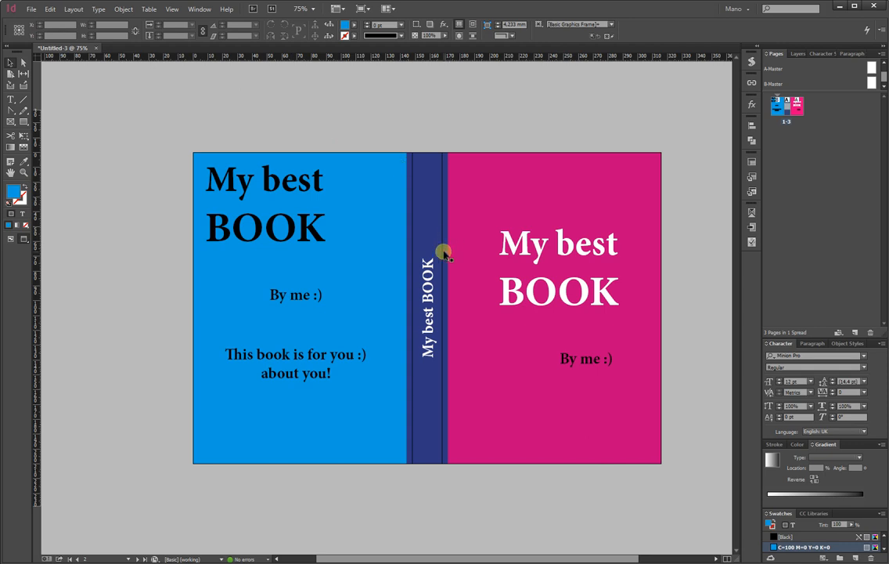
pyautogui.click(11, 239)
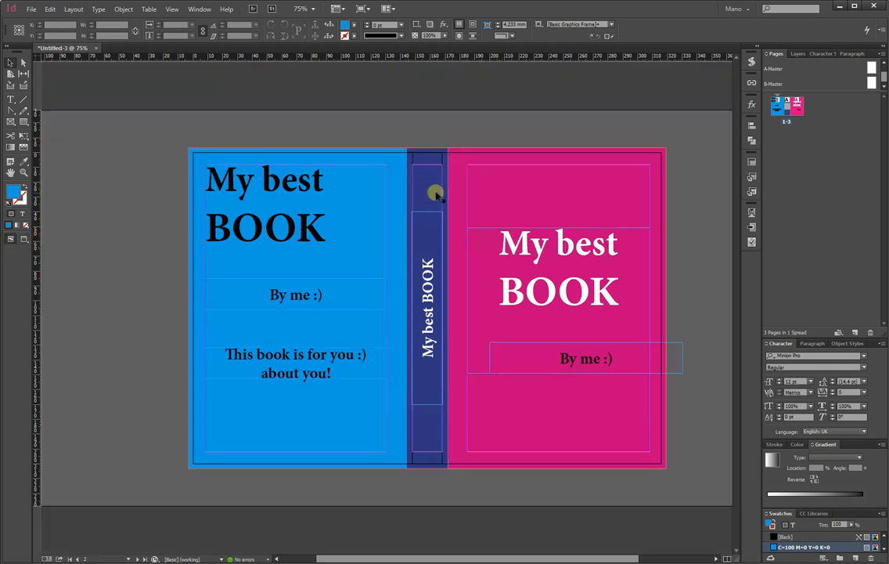
pyautogui.scroll(2, 458, 182)
pyautogui.click(439, 182)
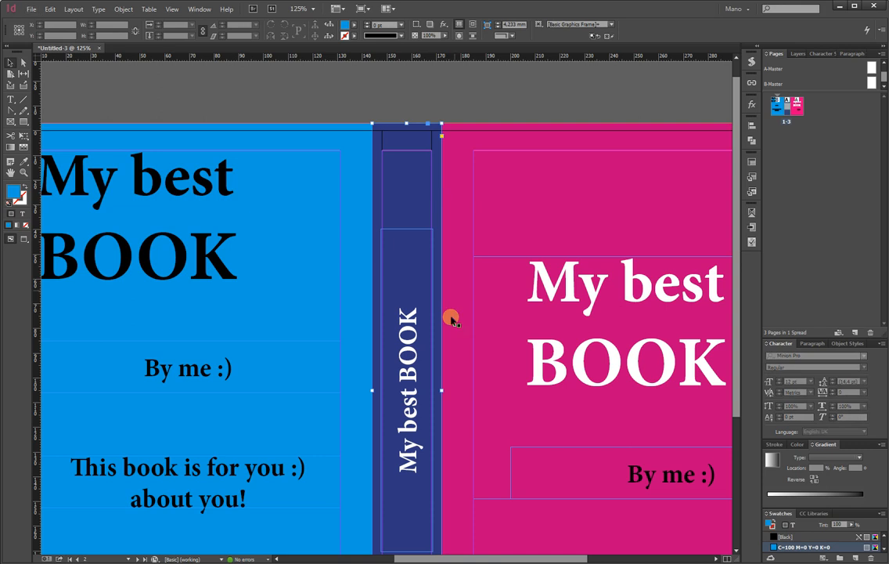
pyautogui.moveTo(443, 389); pyautogui.dragTo(475, 389)
pyautogui.click(400, 109)
pyautogui.click(11, 241)
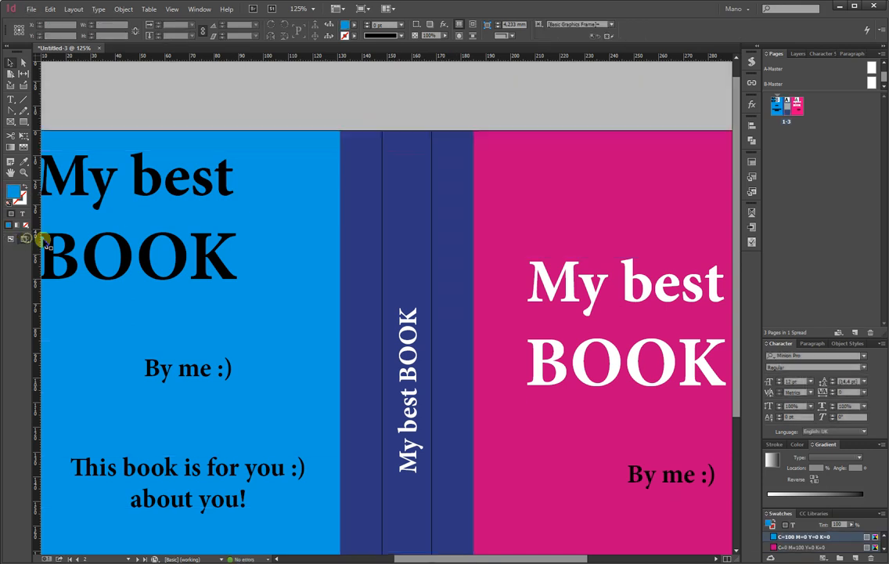
pyautogui.scroll(-2, 304, 258)
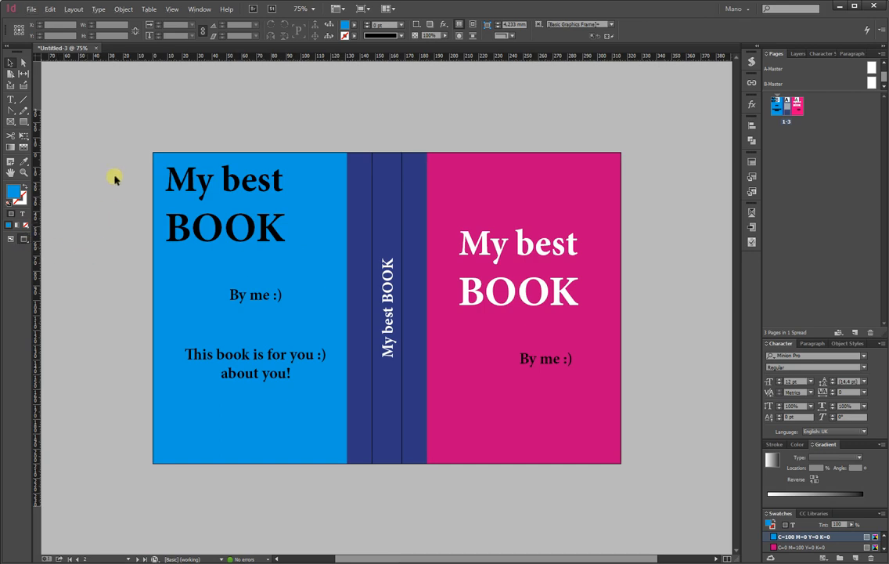
# Step: Start exporting the document to the Desktop in Adobe PDF (Print) format as Untitled-3.pdf
pyautogui.click(34, 14)
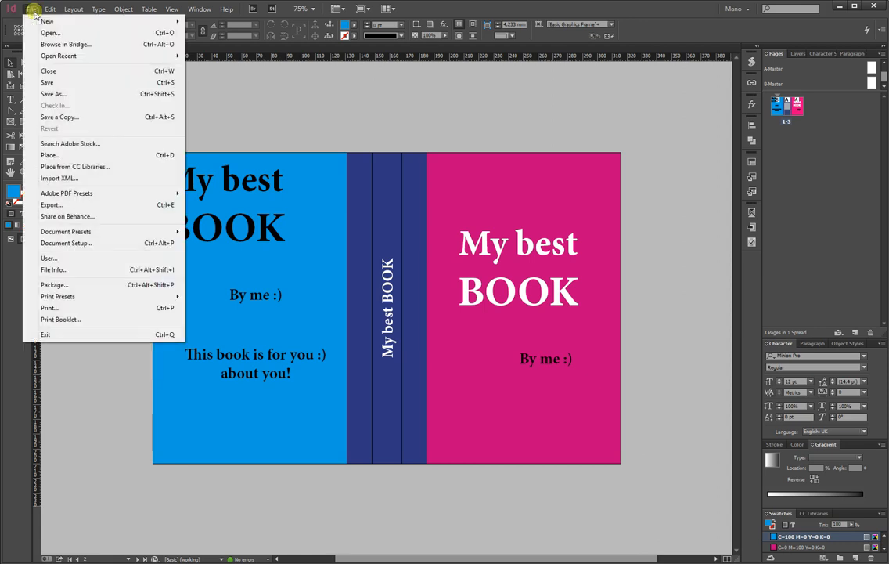
pyautogui.click(85, 204)
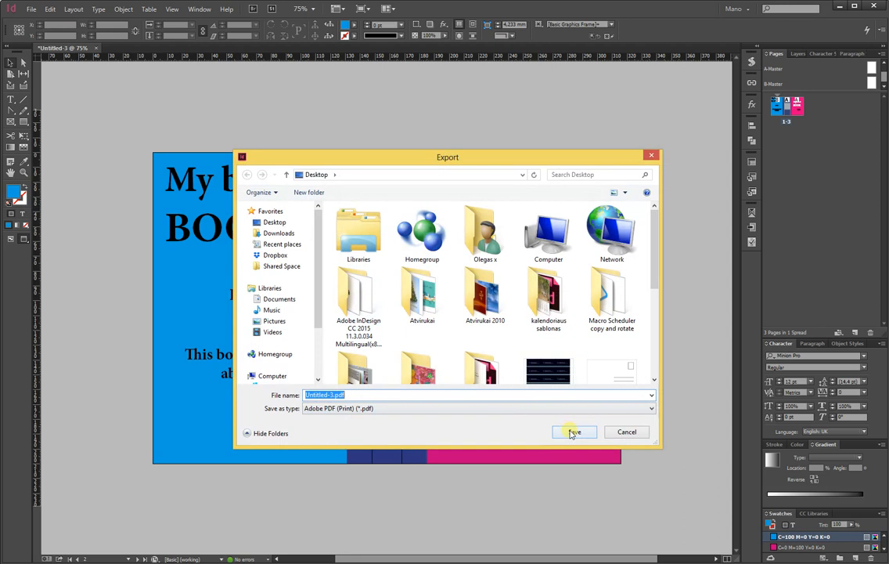
pyautogui.click(572, 432)
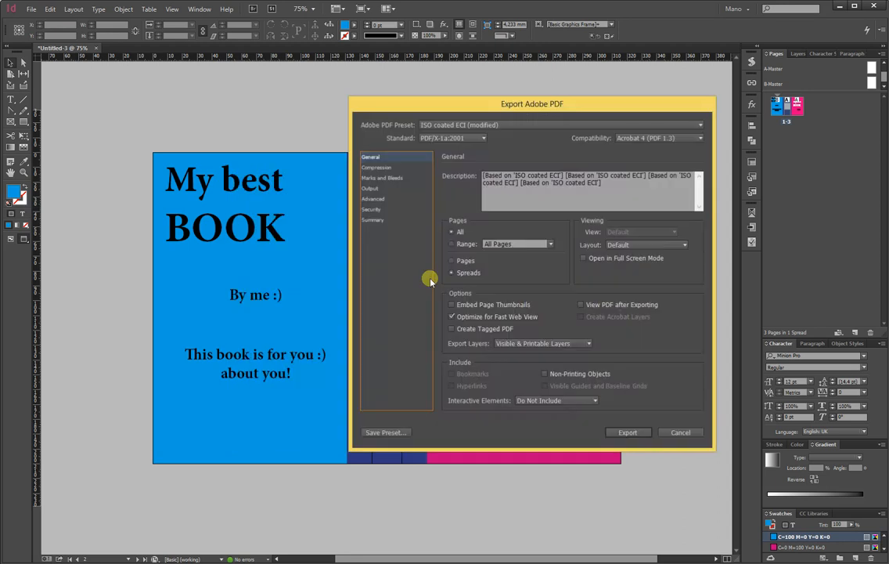
# Step: Keep the document bleed settings for the PDF and have the pages exported as Spreads
pyautogui.click(401, 179)
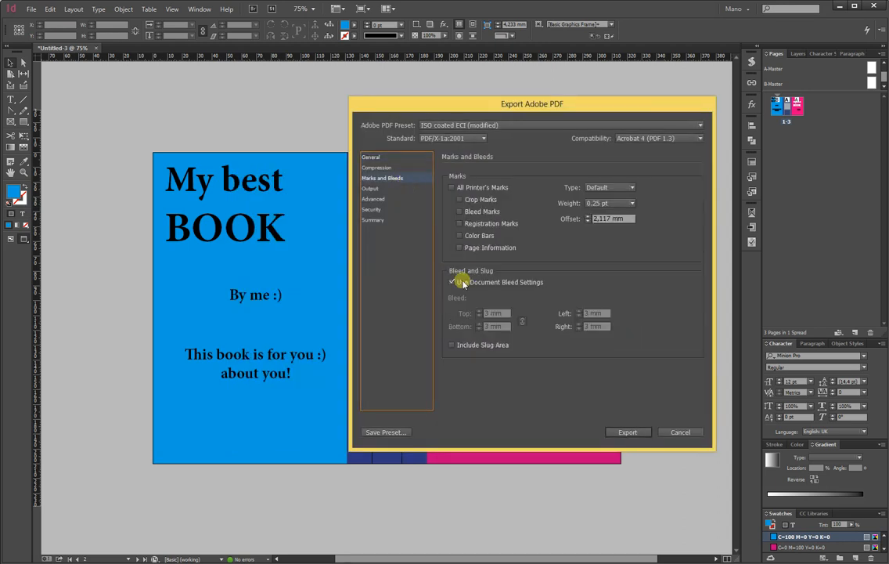
pyautogui.click(400, 157)
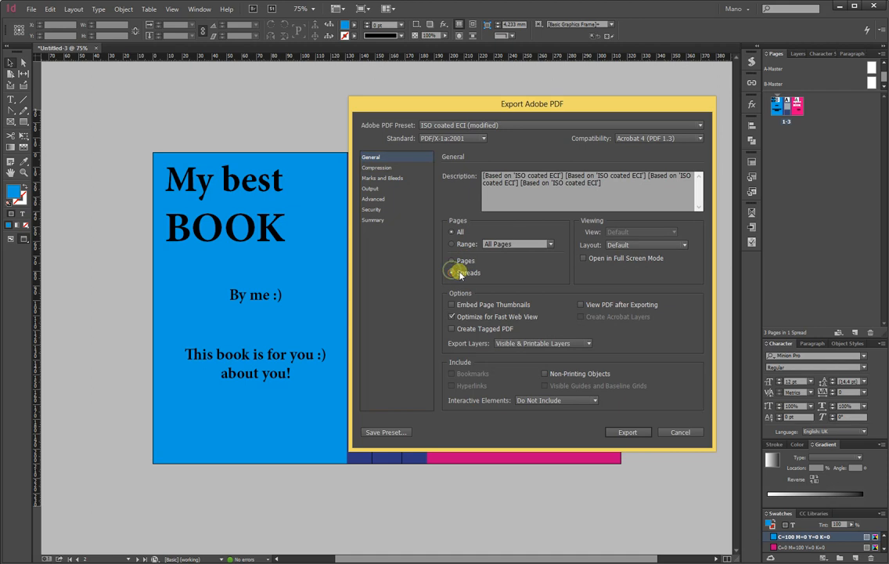
pyautogui.click(456, 272)
# Step: Export the PDF with PDF/X-1a:2001, Acrobat 4 (PDF 1.3) compatibility, and Coated FOGRA39 as both destination and output intent profile
pyautogui.click(384, 188)
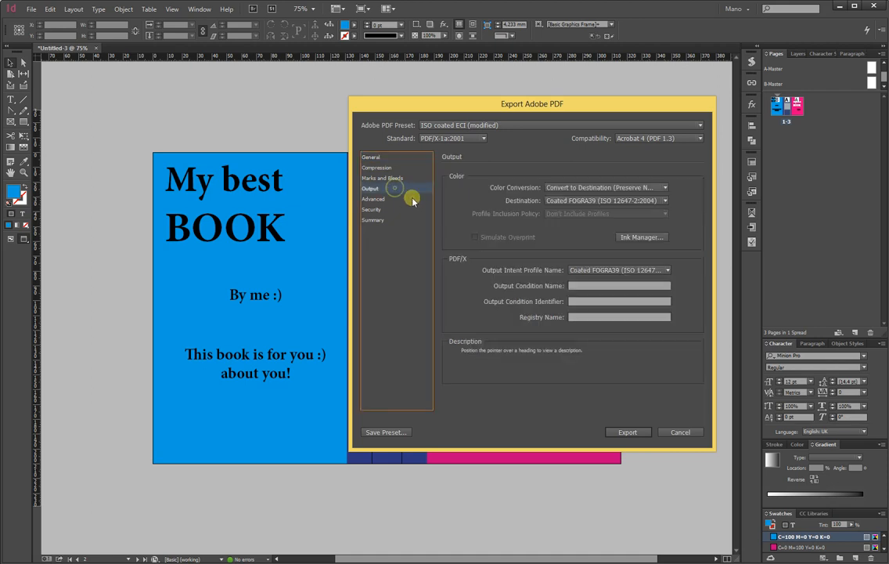
pyautogui.click(611, 202)
pyautogui.click(616, 193)
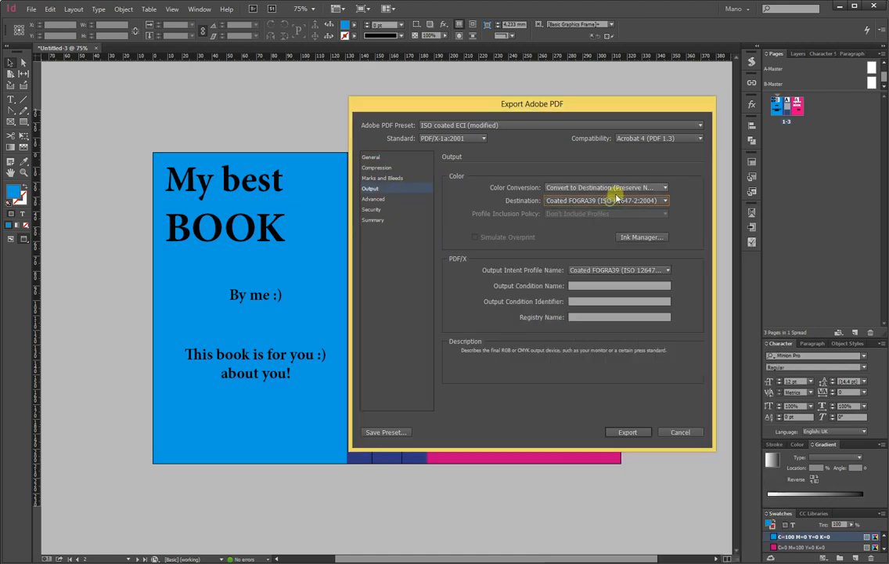
pyautogui.click(618, 190)
pyautogui.click(617, 189)
pyautogui.click(485, 138)
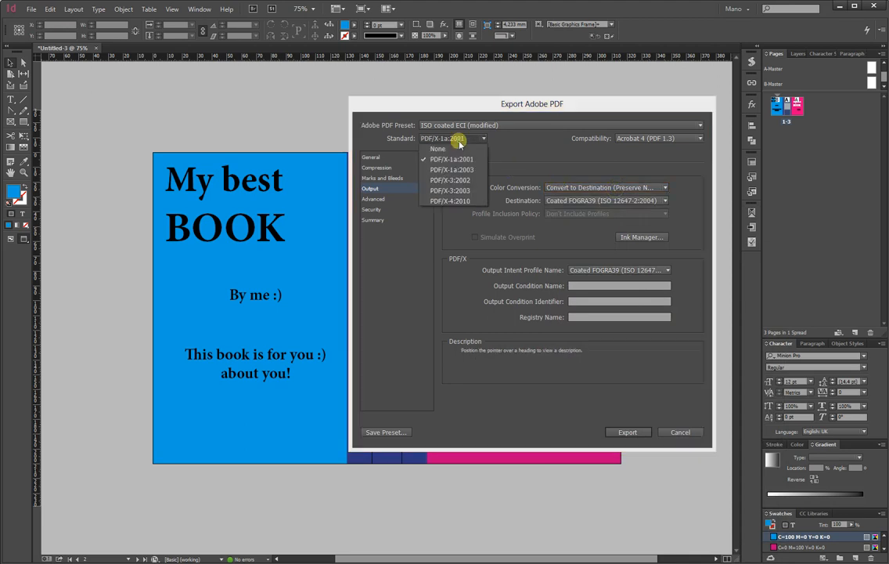
pyautogui.click(485, 140)
pyautogui.click(656, 138)
pyautogui.click(653, 139)
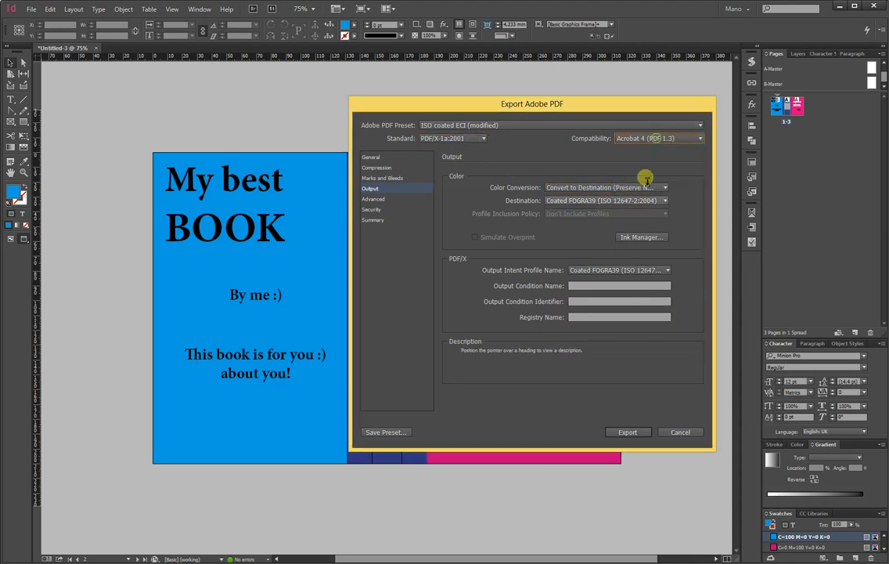
pyautogui.click(615, 271)
pyautogui.click(615, 271)
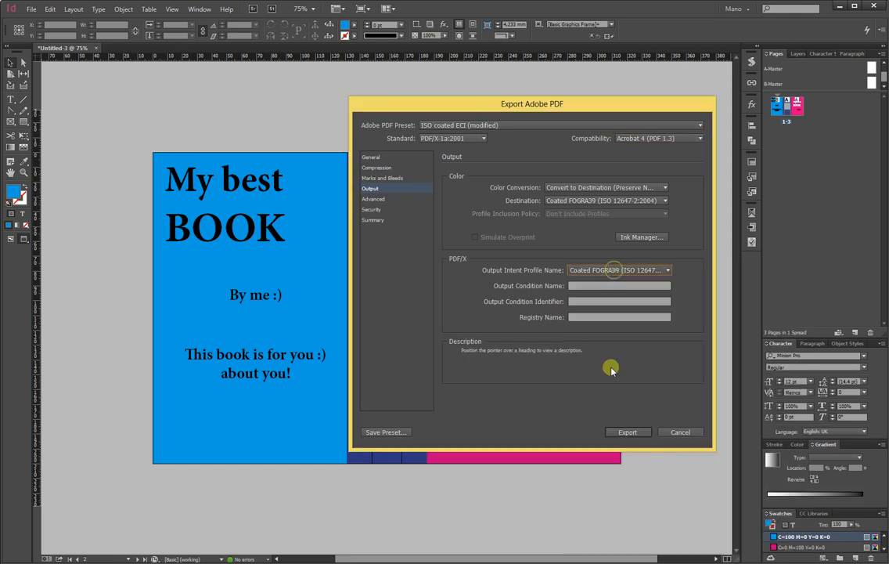
pyautogui.click(630, 432)
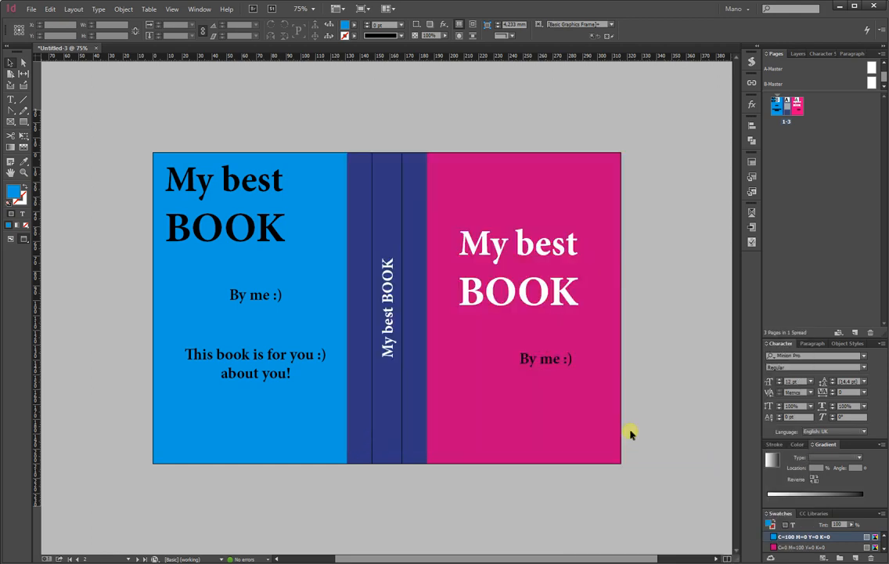